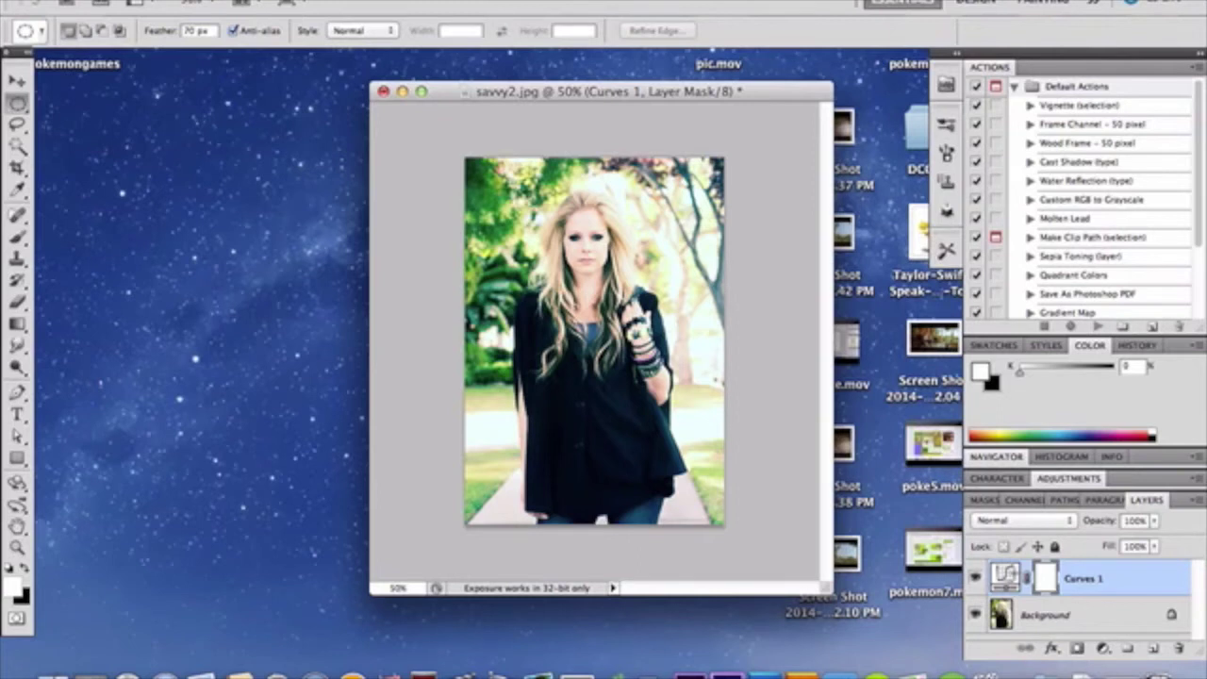
Reopen Curves 1 and adjust the Red and Green channel curves
double_click(1005, 576)
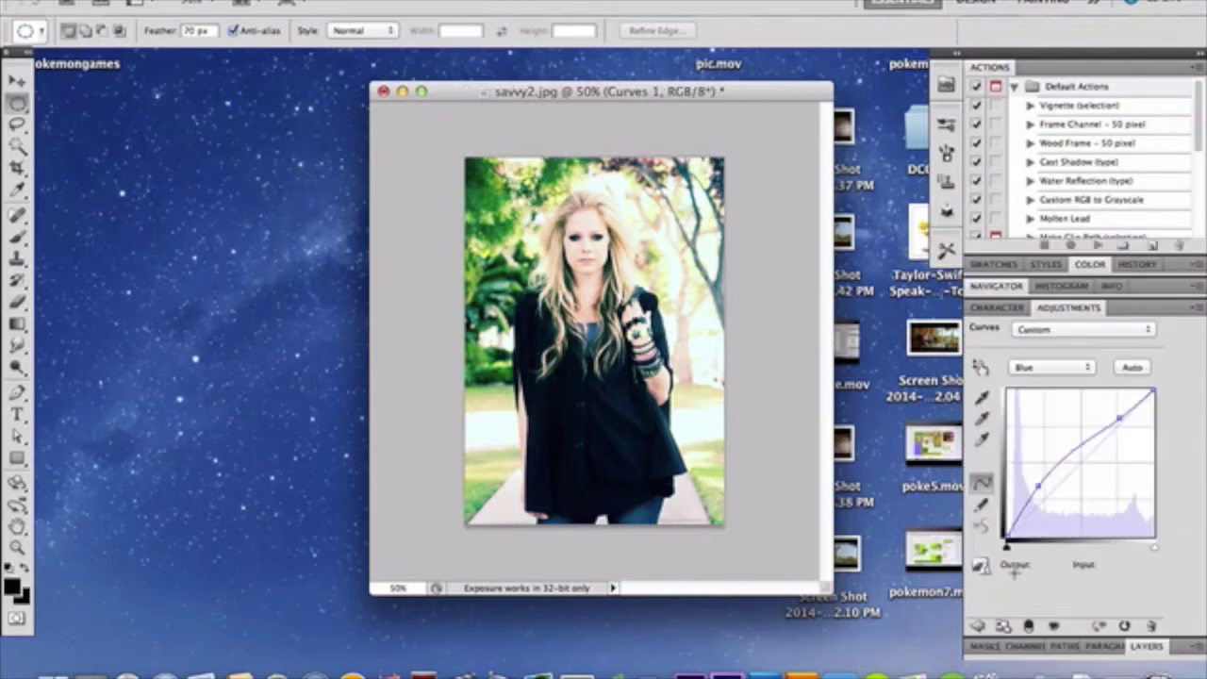
left_click(1060, 368)
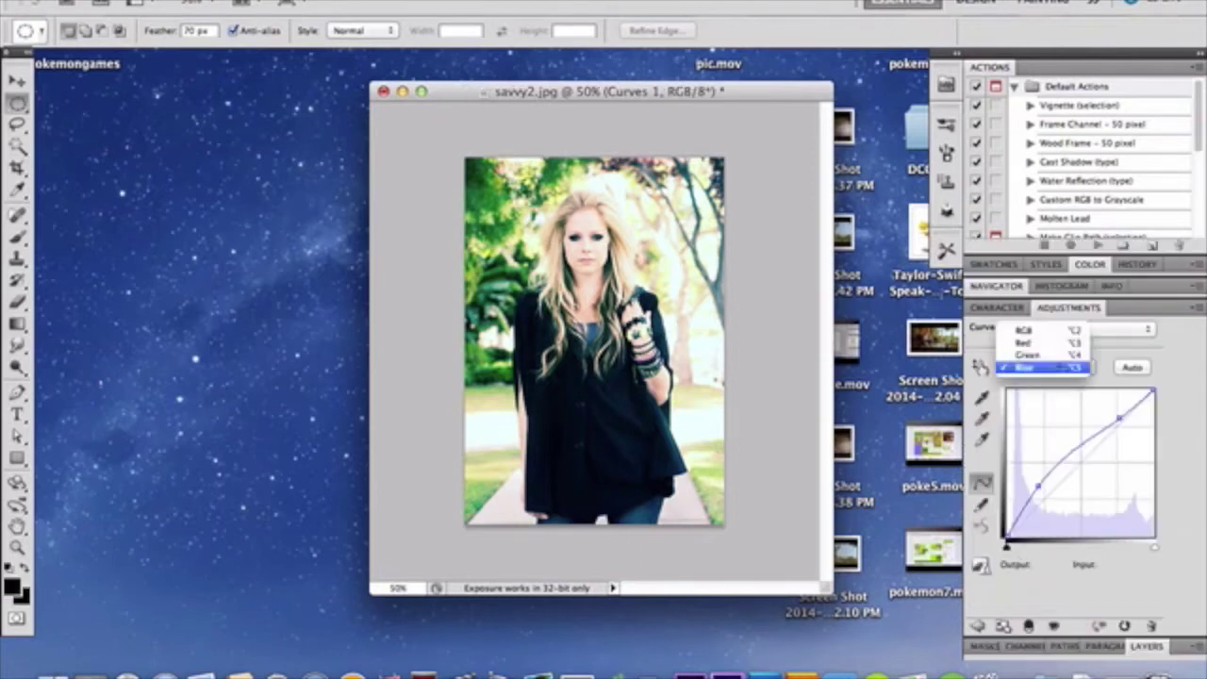
left_click(1053, 343)
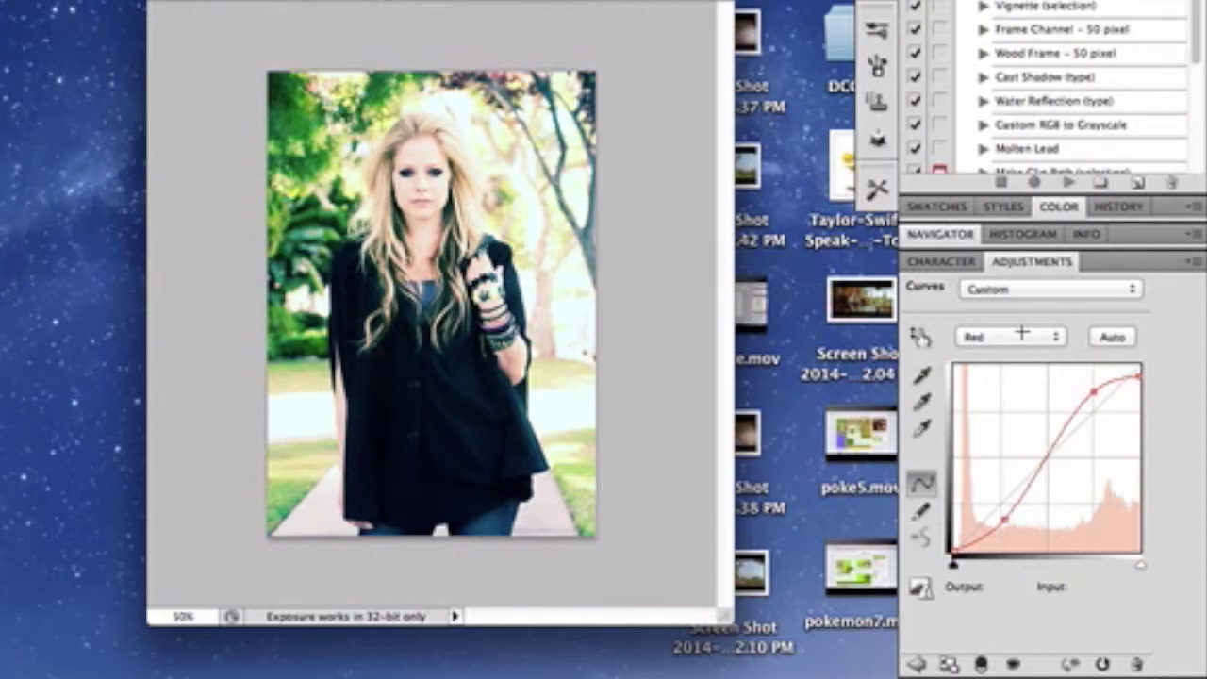
left_click(1022, 334)
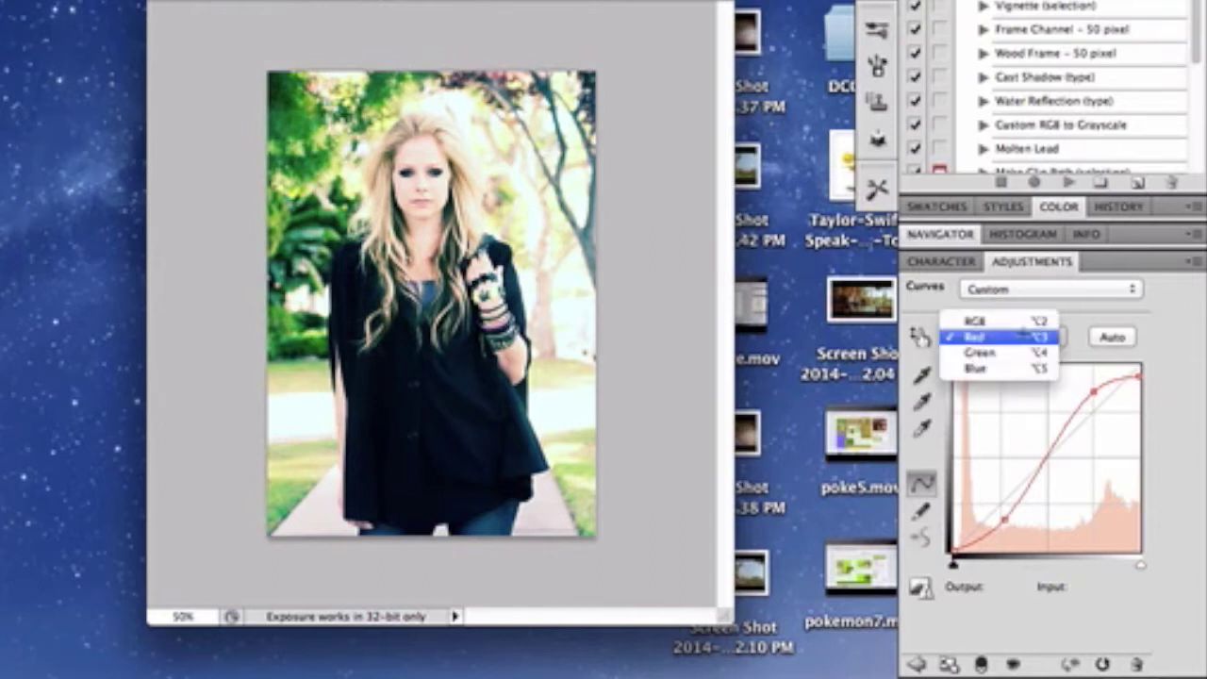
left_click(1022, 345)
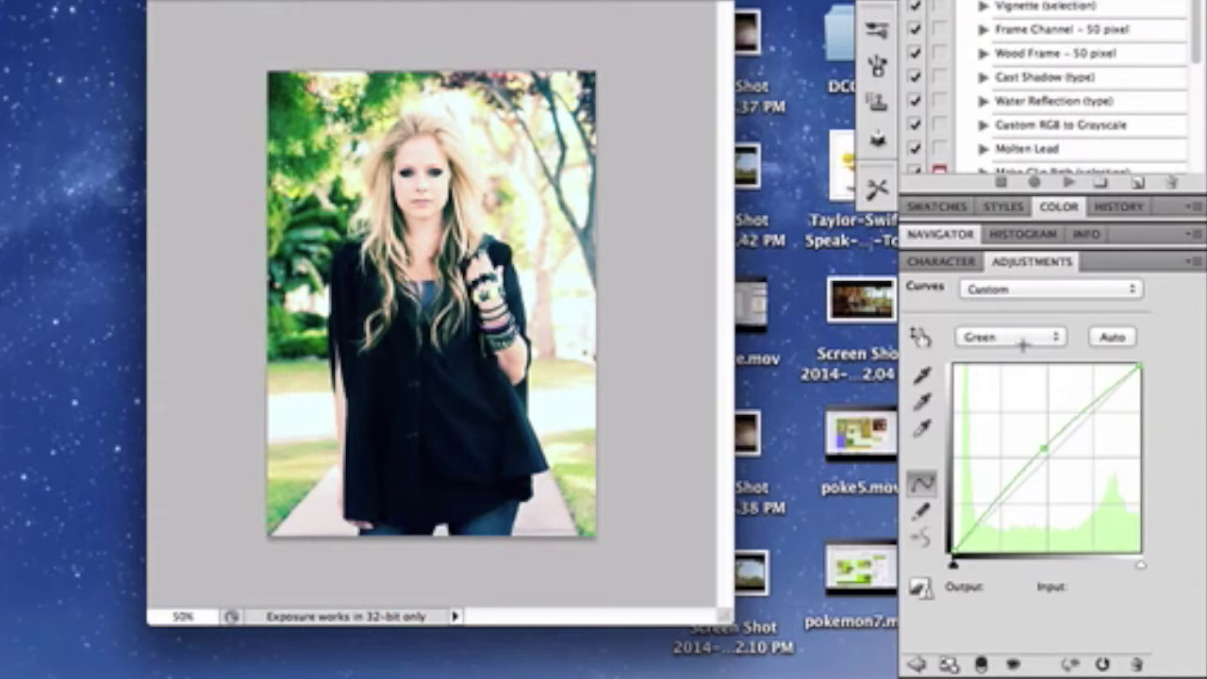
Adjust the Blue channel curve, then add an empty Layer 1 above Curves 1
left_click(1023, 338)
left_click(1028, 350)
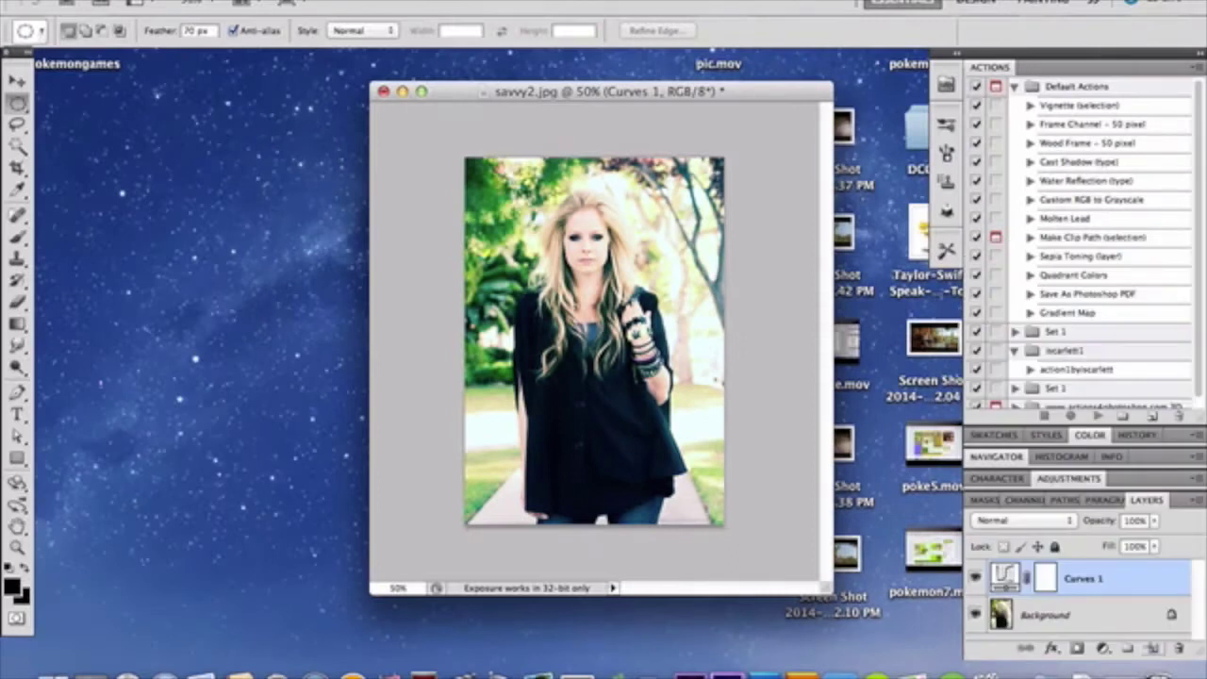
left_click(1153, 648)
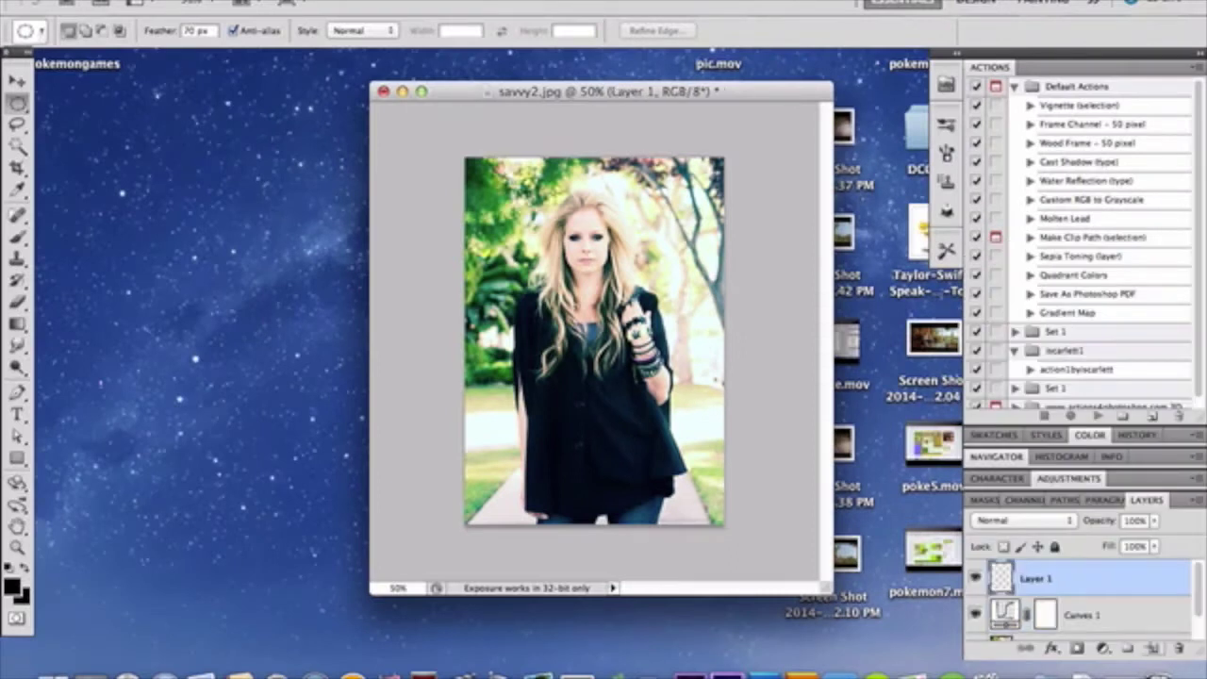
Set the foreground colour to magenta f800a3 (R 248, G 0, B 163)
left_click(996, 455)
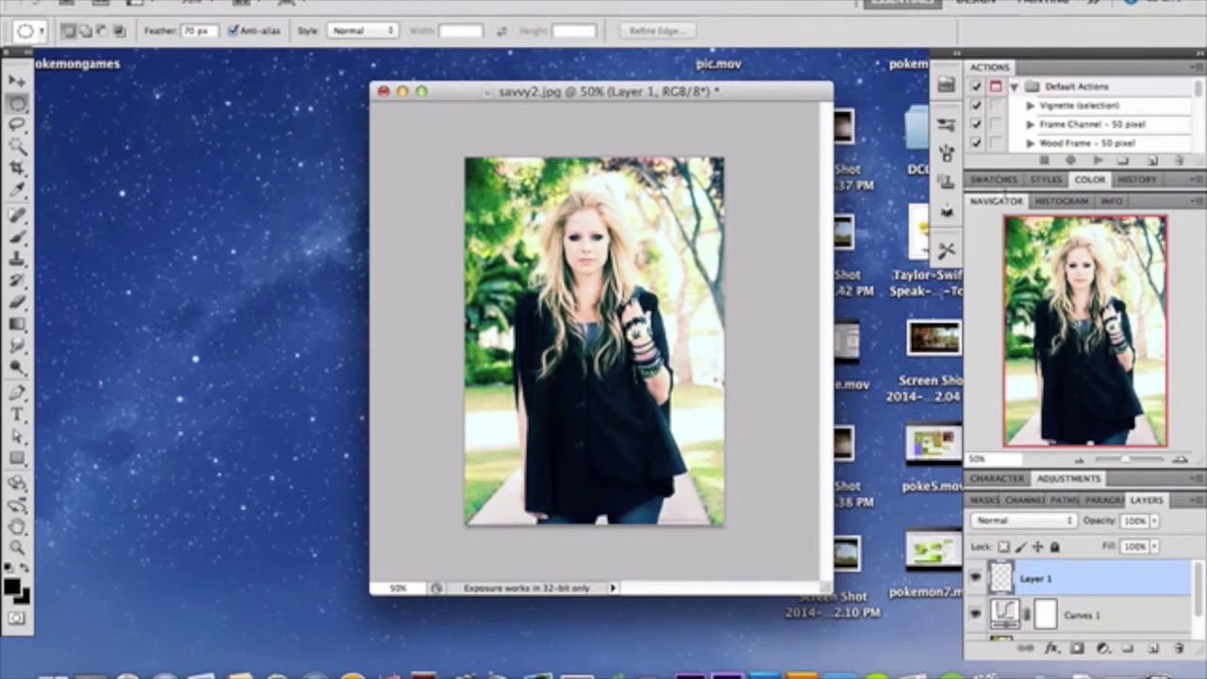
left_click(1089, 179)
left_click(981, 206)
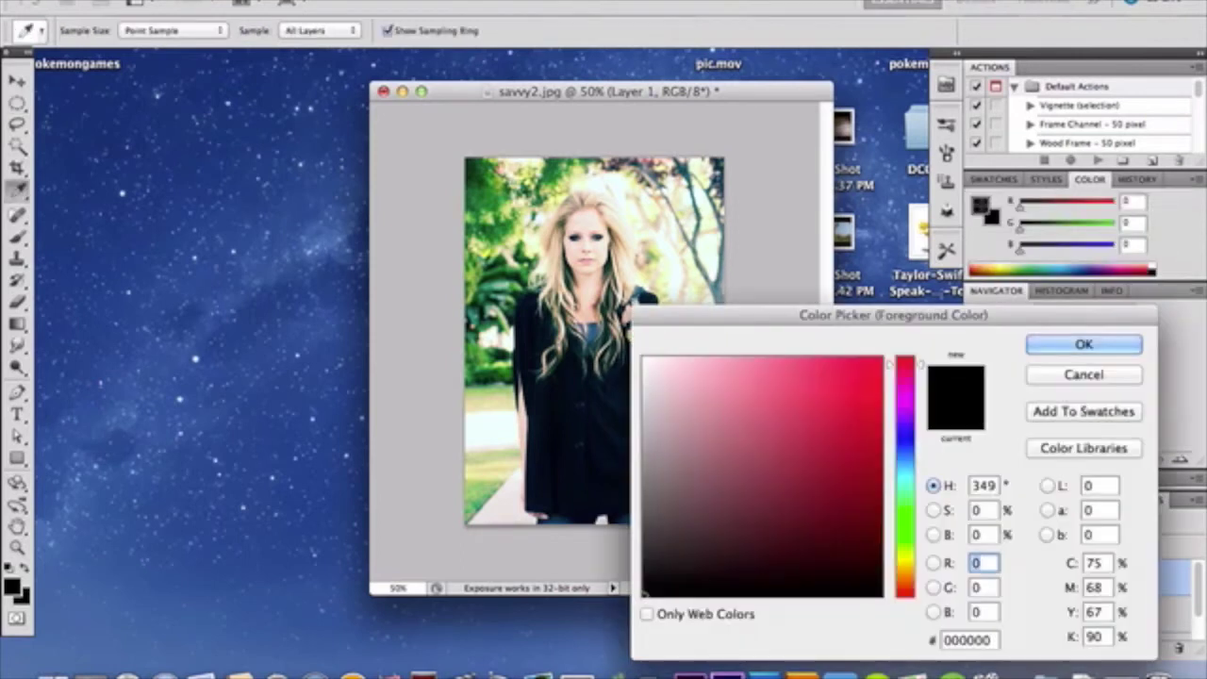
left_click(904, 383)
left_click_drag(863, 366, 884, 361)
left_click(1056, 342)
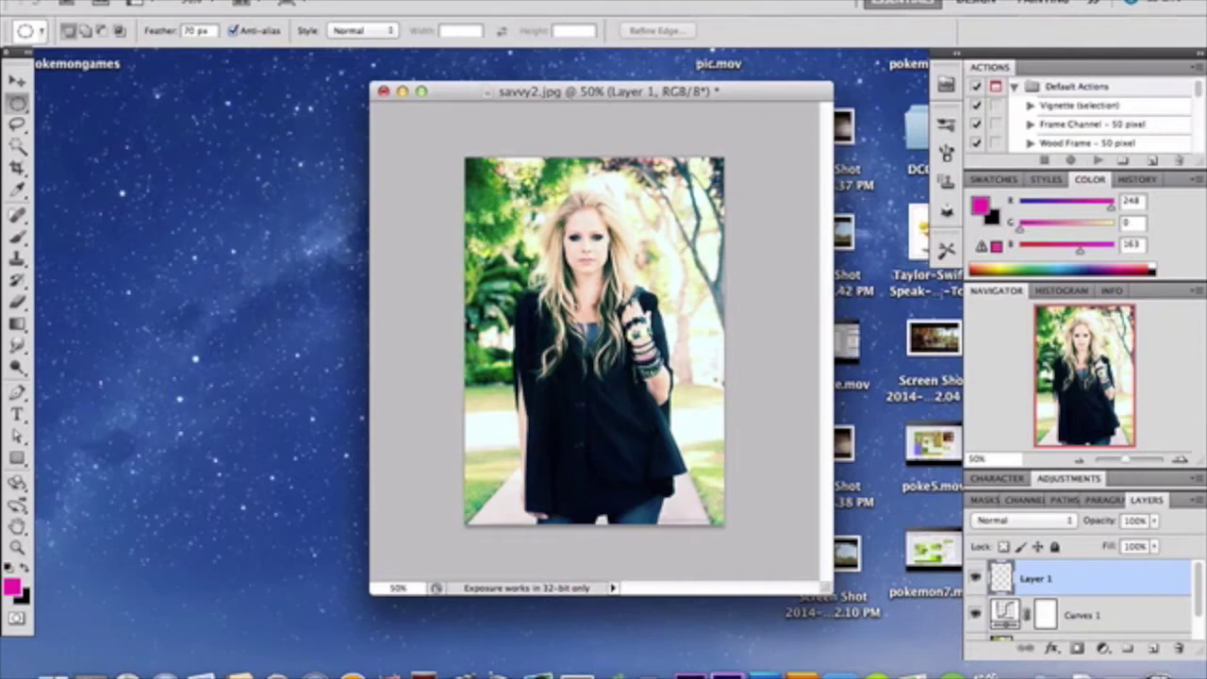
Fill Layer 1 with the magenta and lower its opacity to 20%
key("alt+BackSpace")
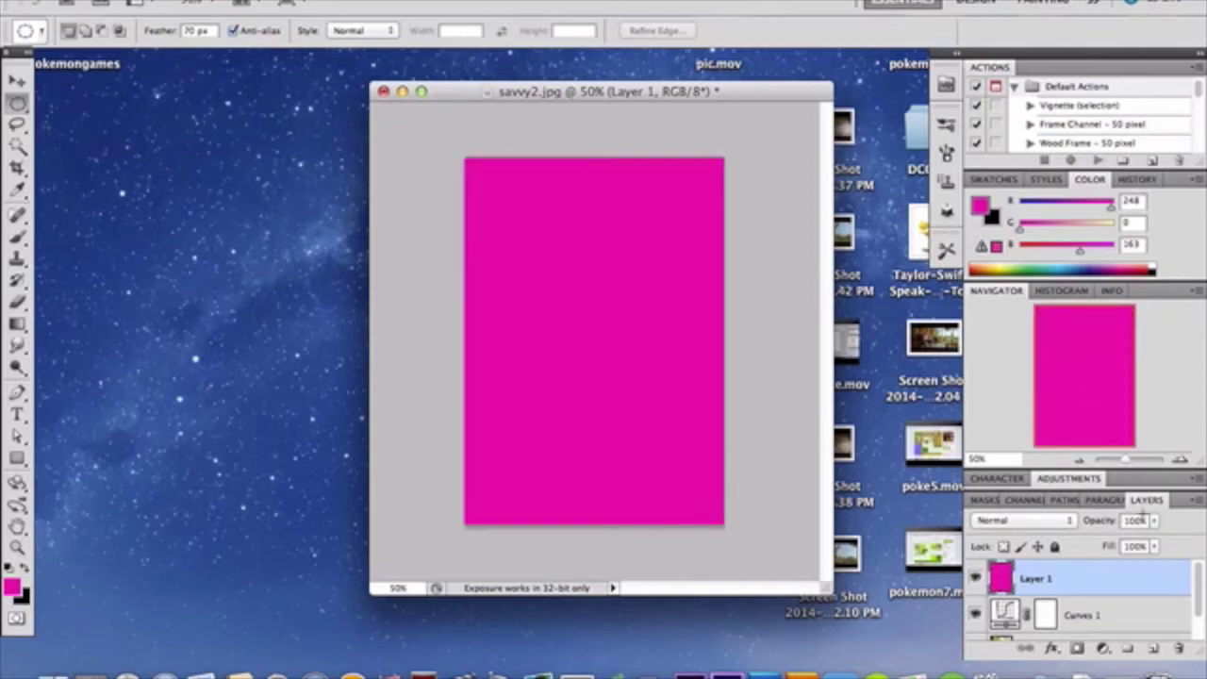
left_click(1154, 520)
left_click_drag(1154, 520, 1077, 540)
Switch Layer 1's blend mode to Soft Light and select the whole canvas
left_click(1023, 521)
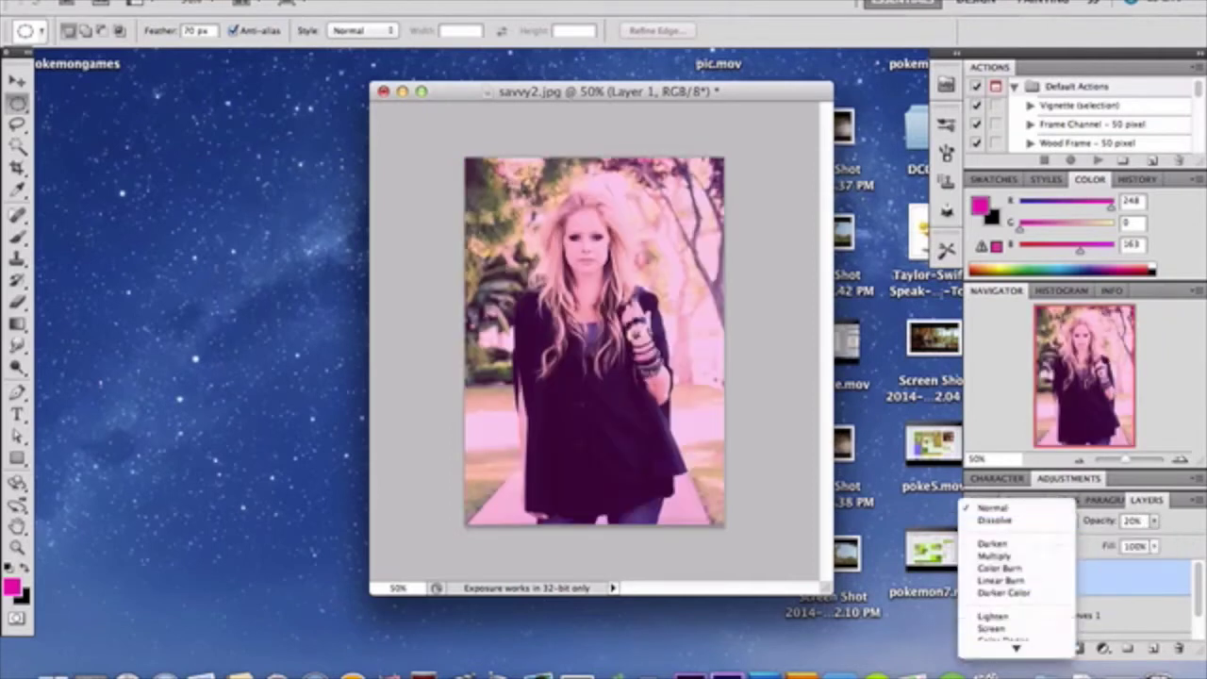
left_click(1029, 566)
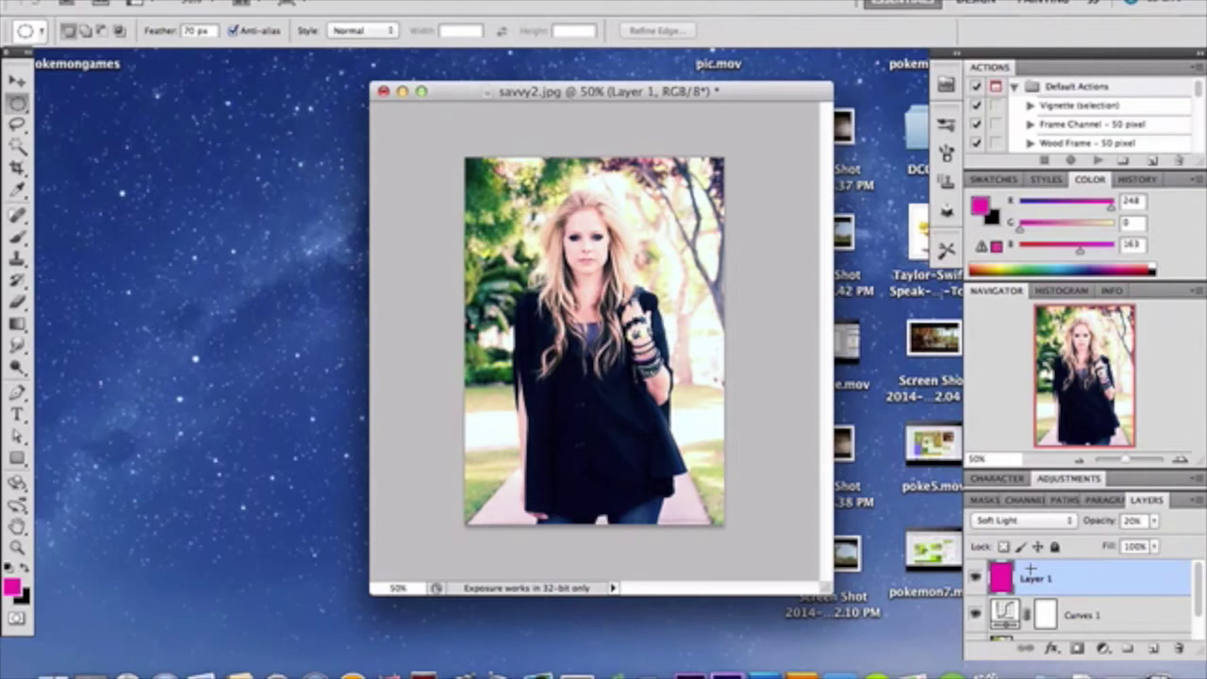
key("super+a")
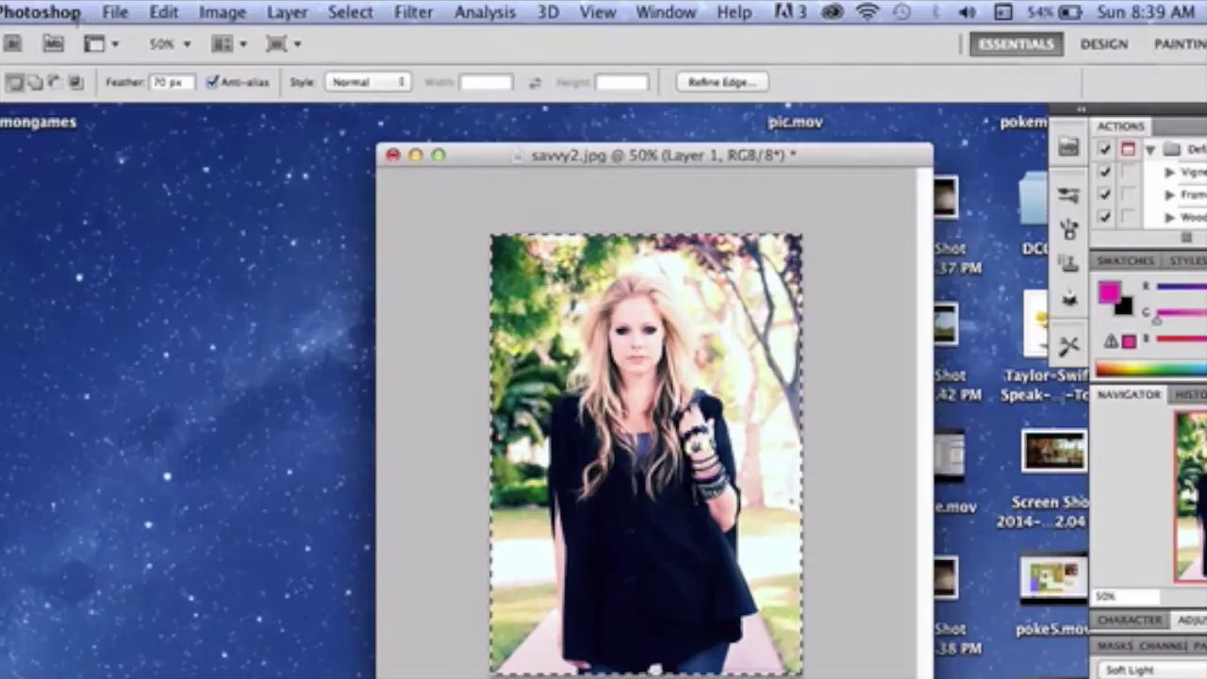
Copy Merged the visible image and paste it as new Layer 2 on top
left_click(164, 11)
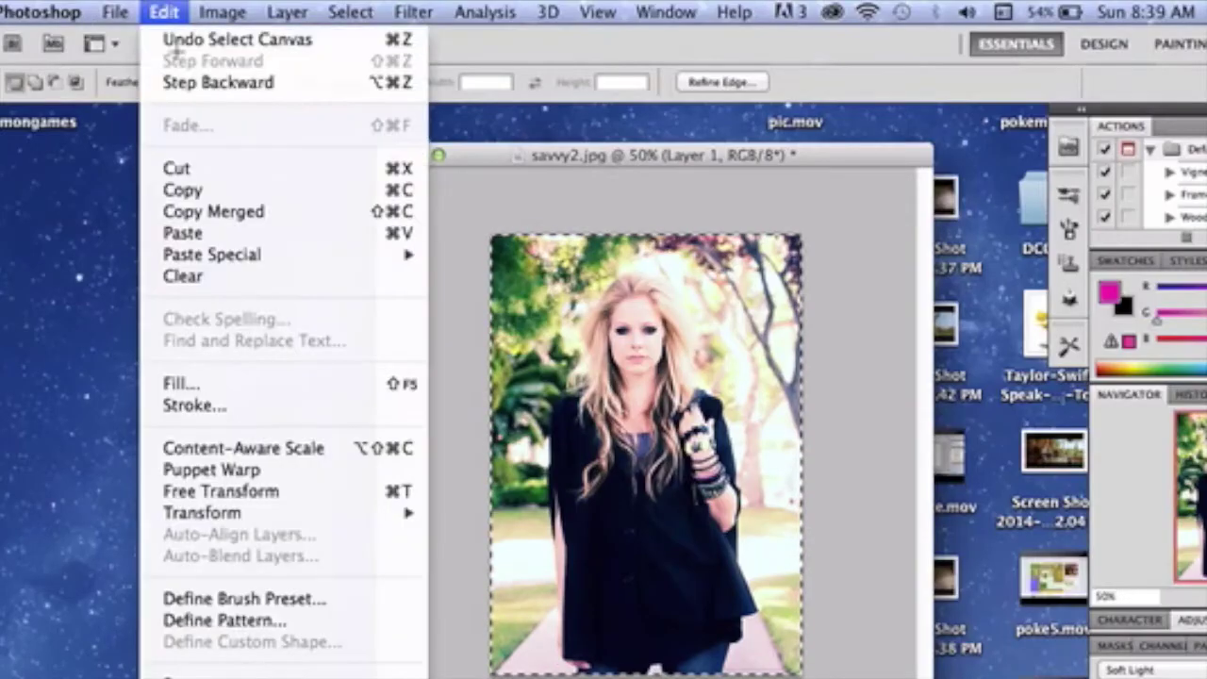
left_click(215, 211)
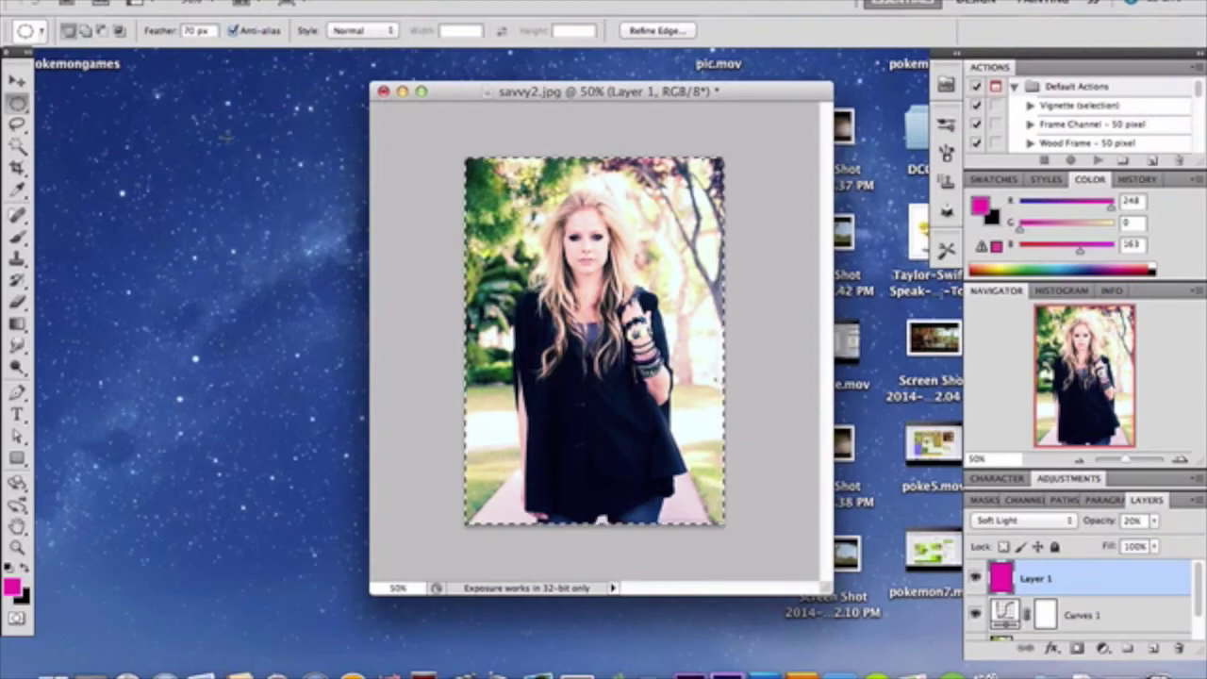
key("cmd+v")
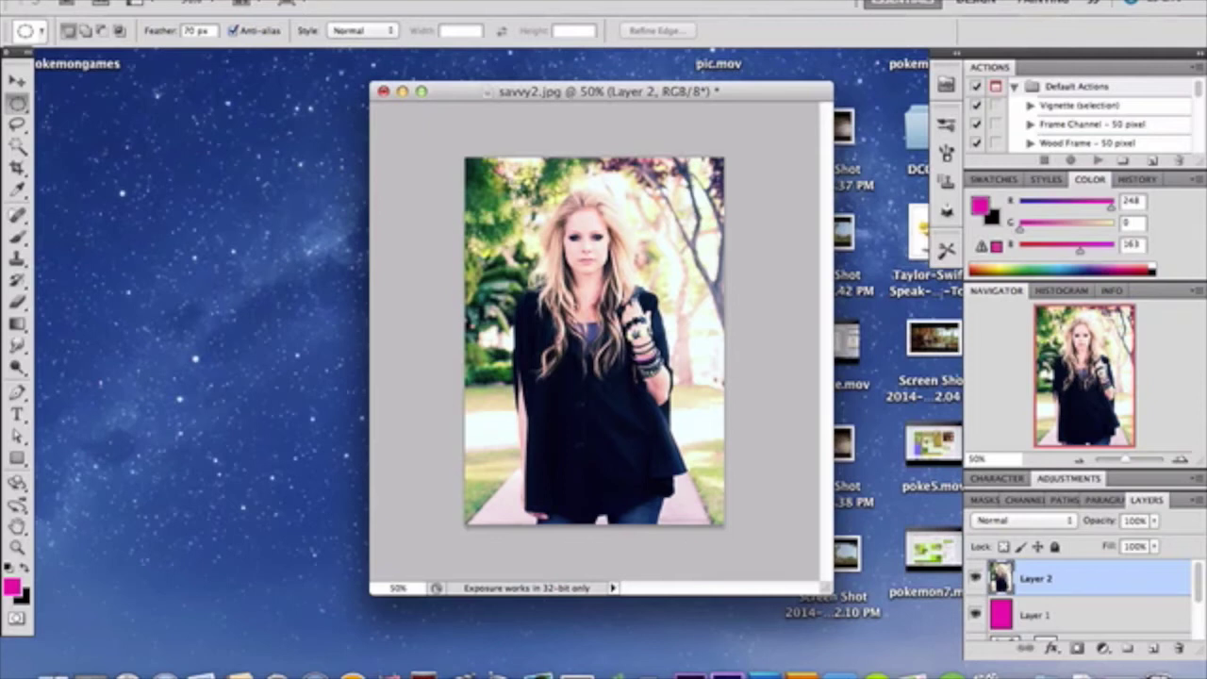
left_click(400, 2)
Apply a Gaussian Blur with an 11.5-pixel radius to Layer 2
mouse_move(503, 191)
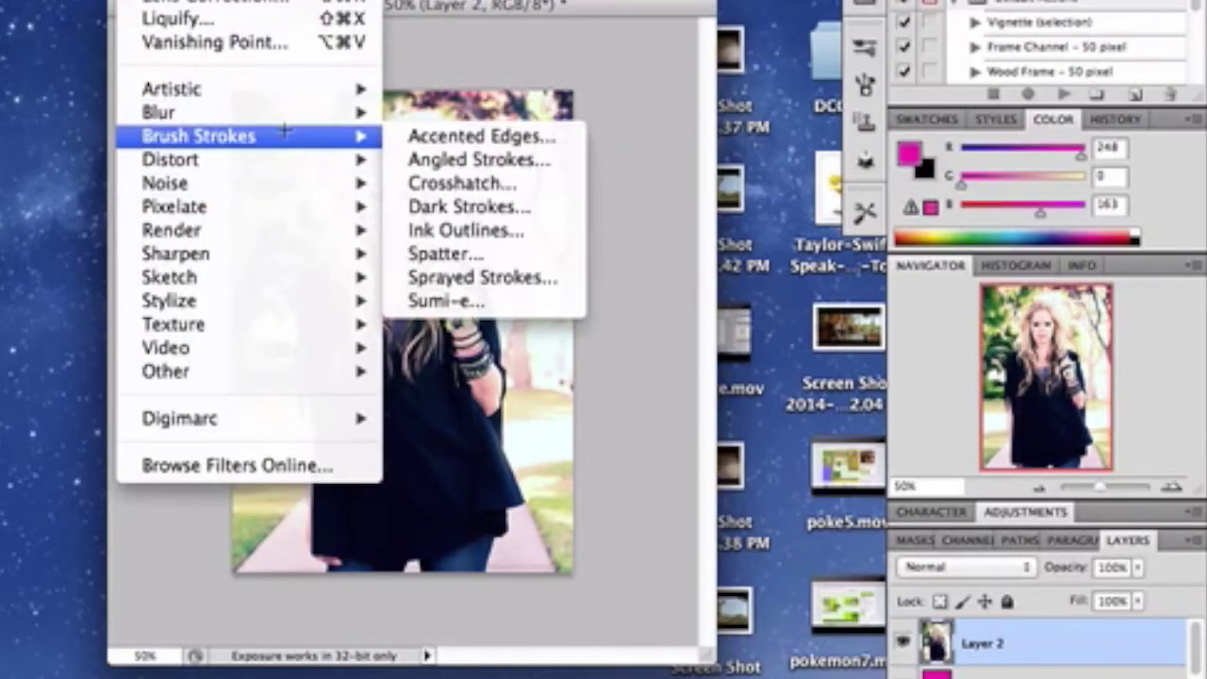
mouse_move(321, 115)
left_click(444, 202)
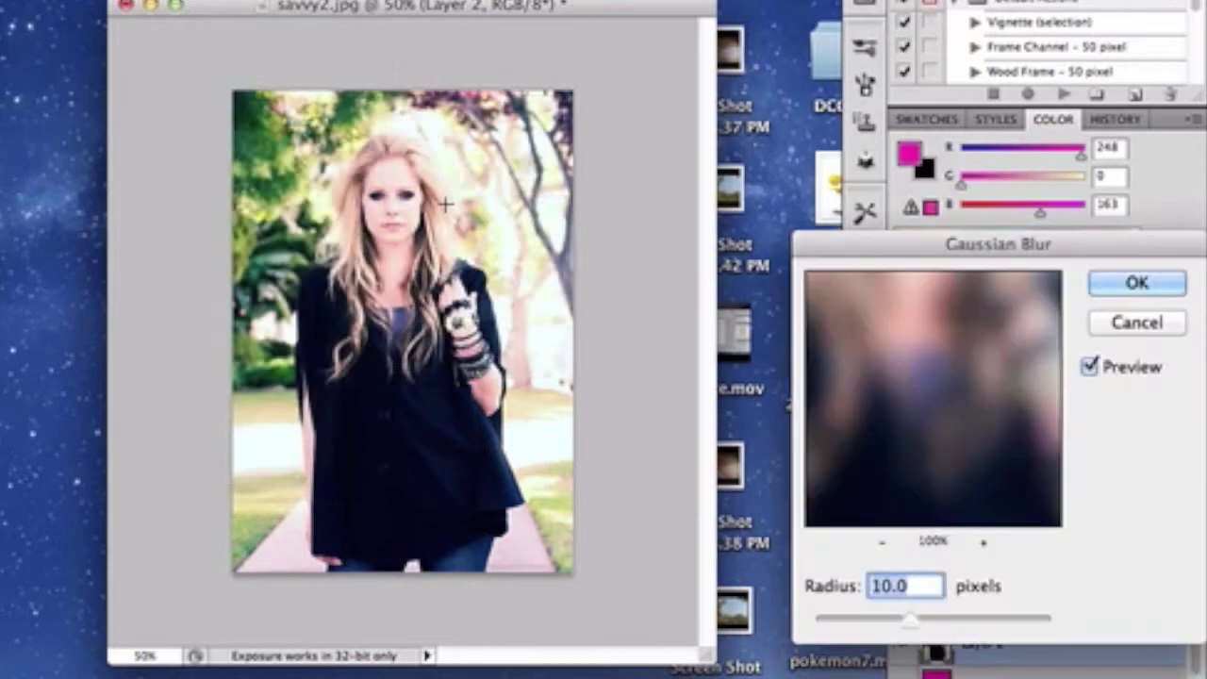
type("11.5")
key("Return")
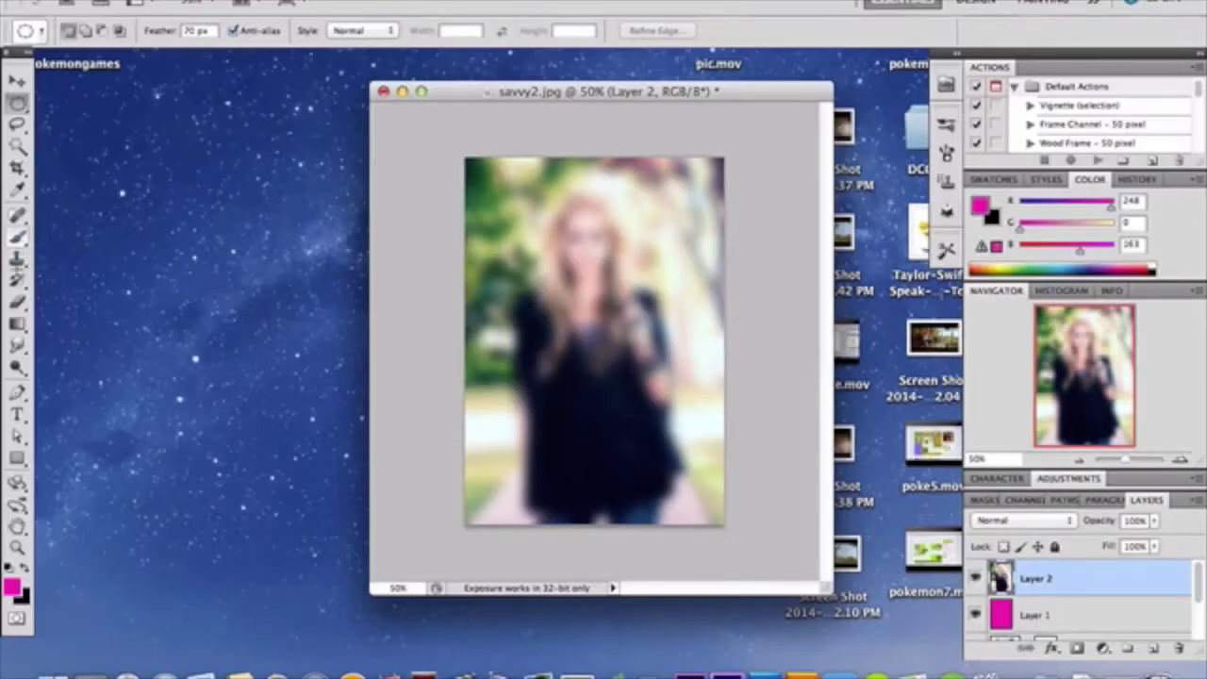
left_click(17, 302)
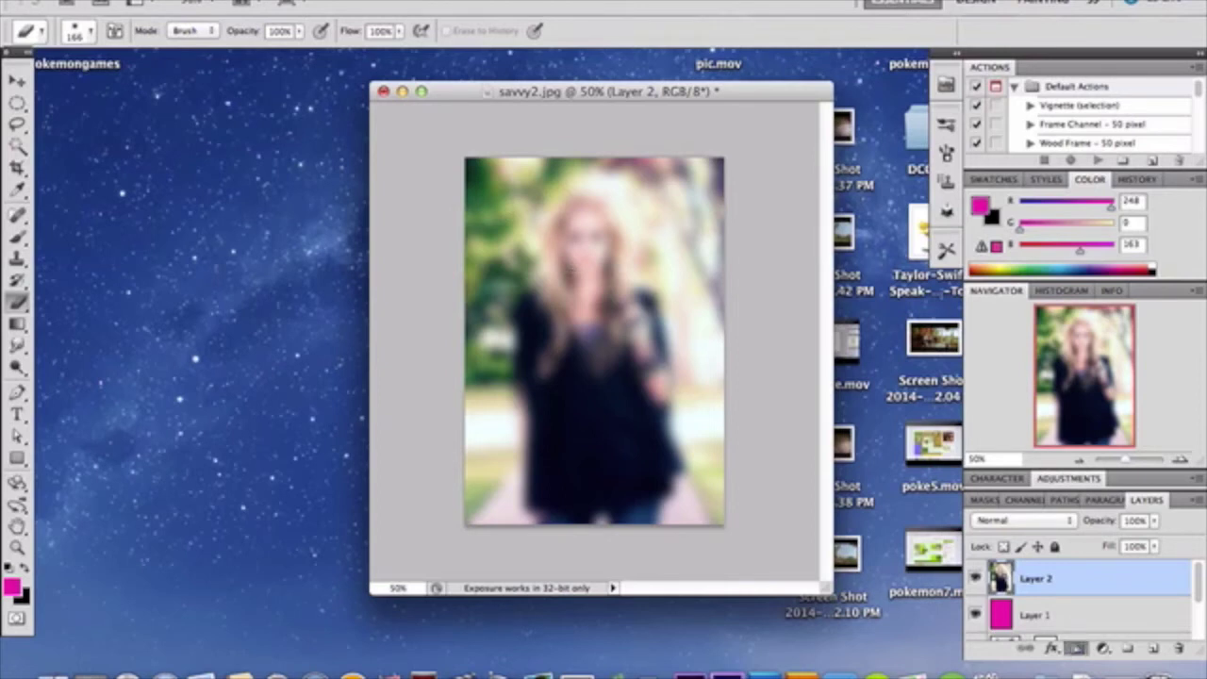
Mask Layer 2 and paint over the woman's face, hair, jacket and jeans to keep them sharp
left_click(1076, 649)
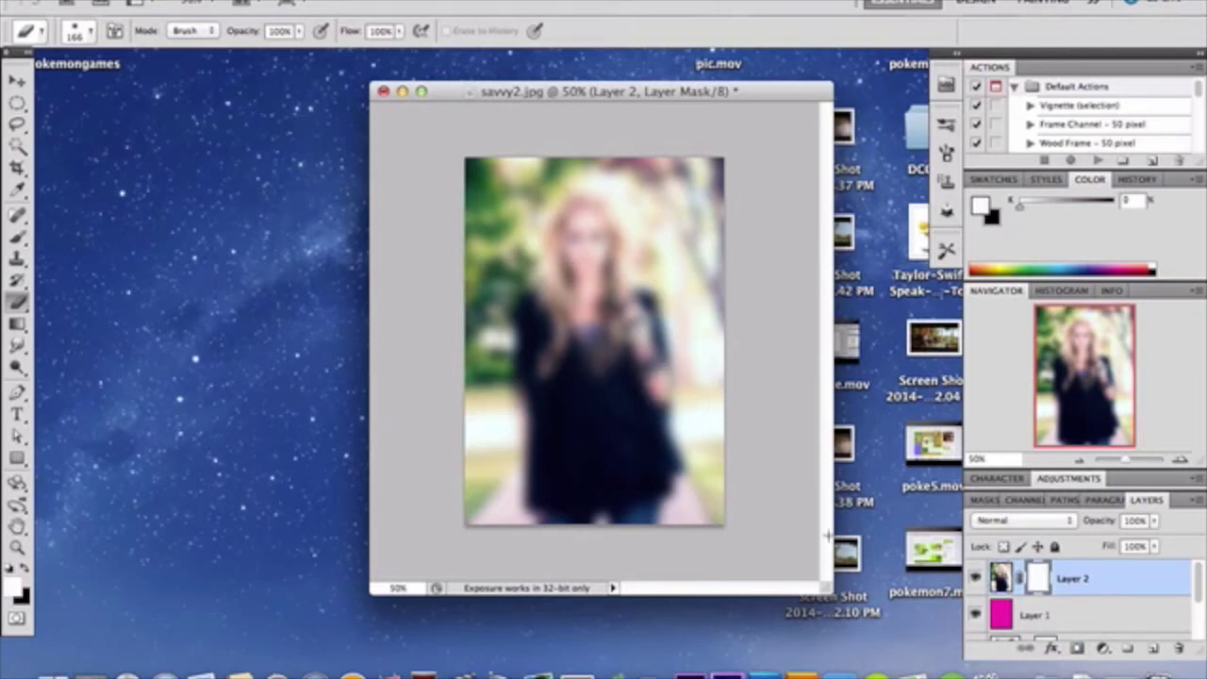
left_click(585, 229)
mouse_move(588, 228)
left_mouse_down()
mouse_move(562, 283)
mouse_move(546, 372)
left_mouse_up()
mouse_move(547, 458)
left_mouse_down()
mouse_move(559, 510)
mouse_move(637, 501)
mouse_move(637, 316)
mouse_move(655, 330)
mouse_move(668, 400)
left_mouse_up()
mouse_move(573, 345)
left_mouse_down()
mouse_move(577, 228)
mouse_move(592, 219)
mouse_move(559, 293)
left_mouse_up()
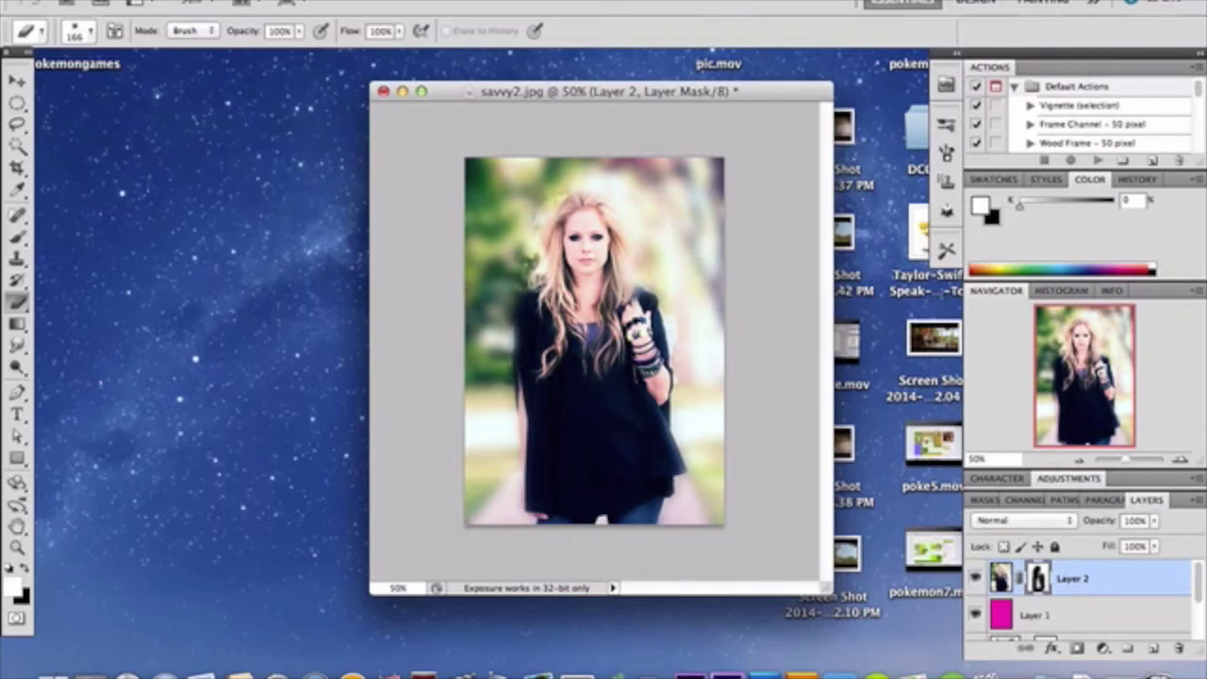
key("v")
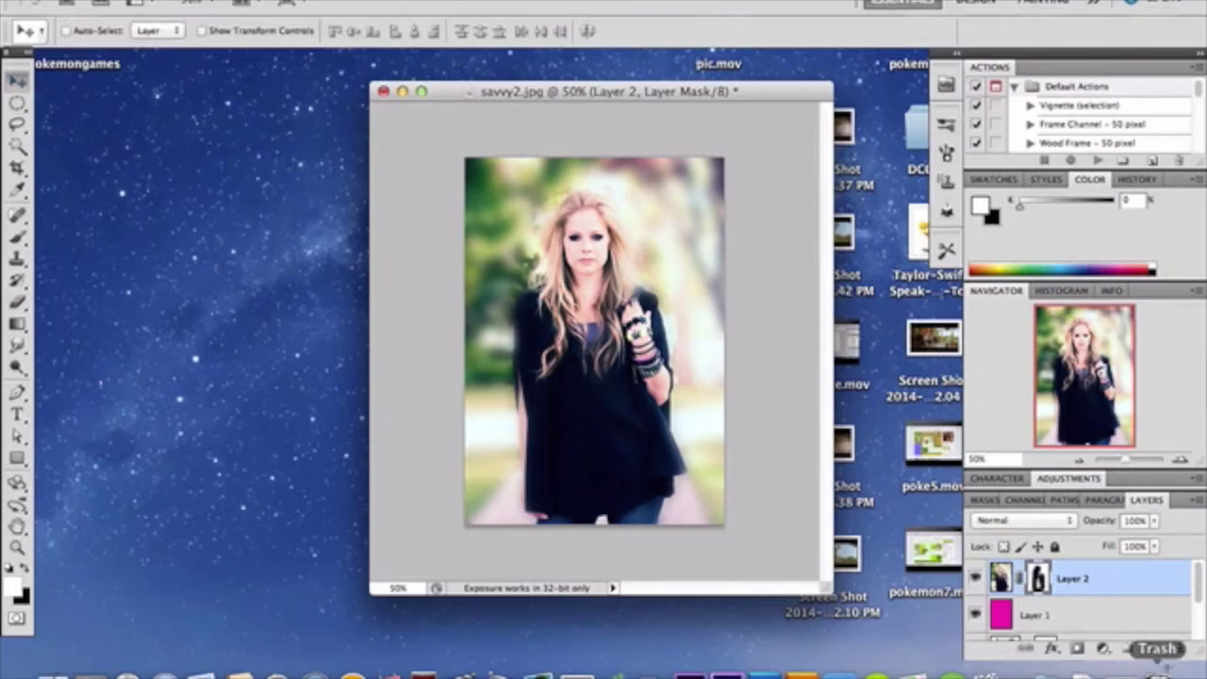
Add Layer 3 and set the brush colour to red (234, 37, 51)
left_click(1153, 648)
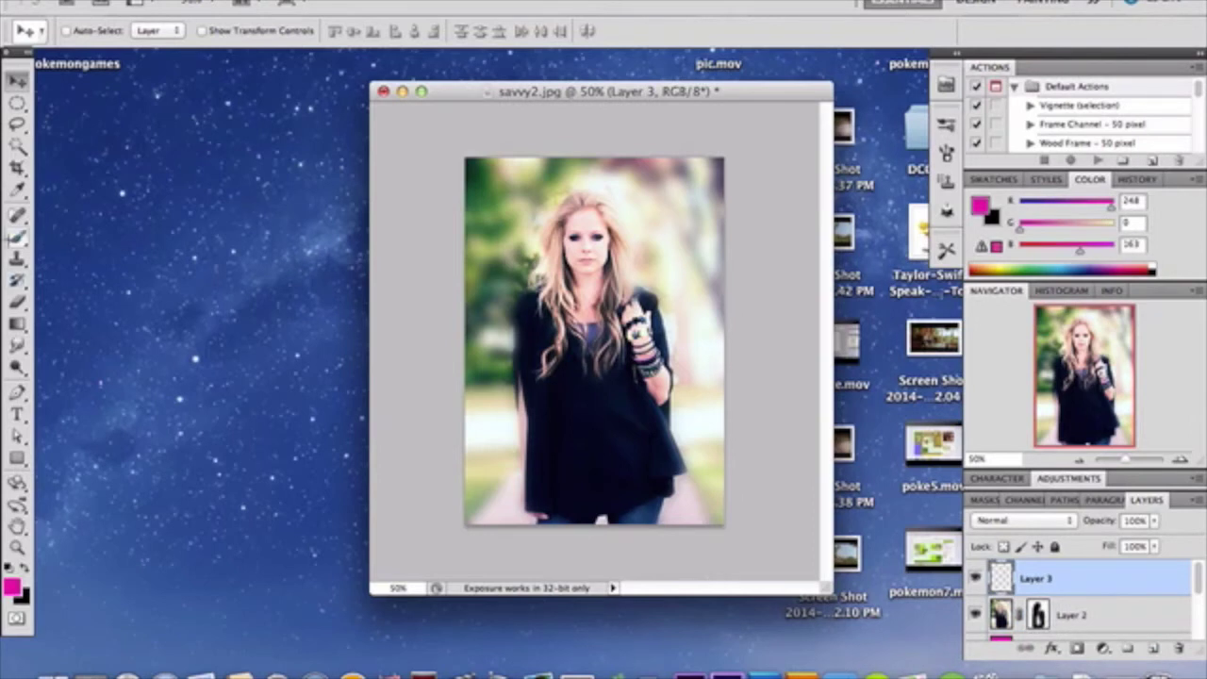
left_click(16, 237)
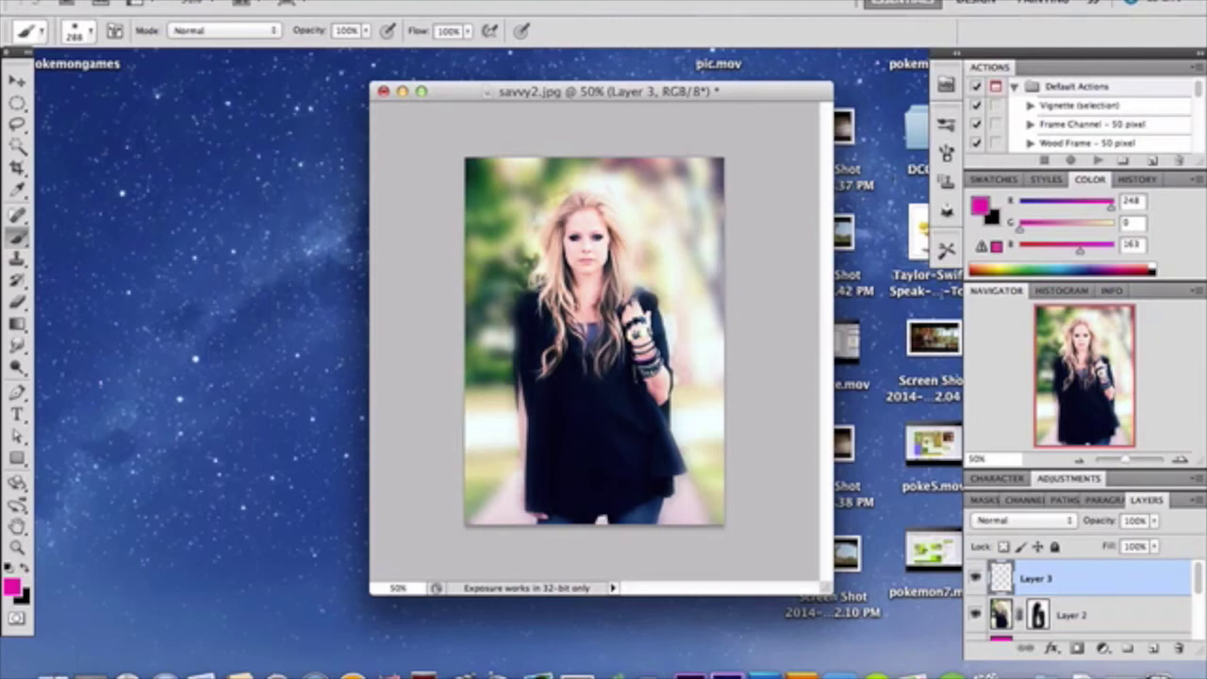
left_click(979, 206)
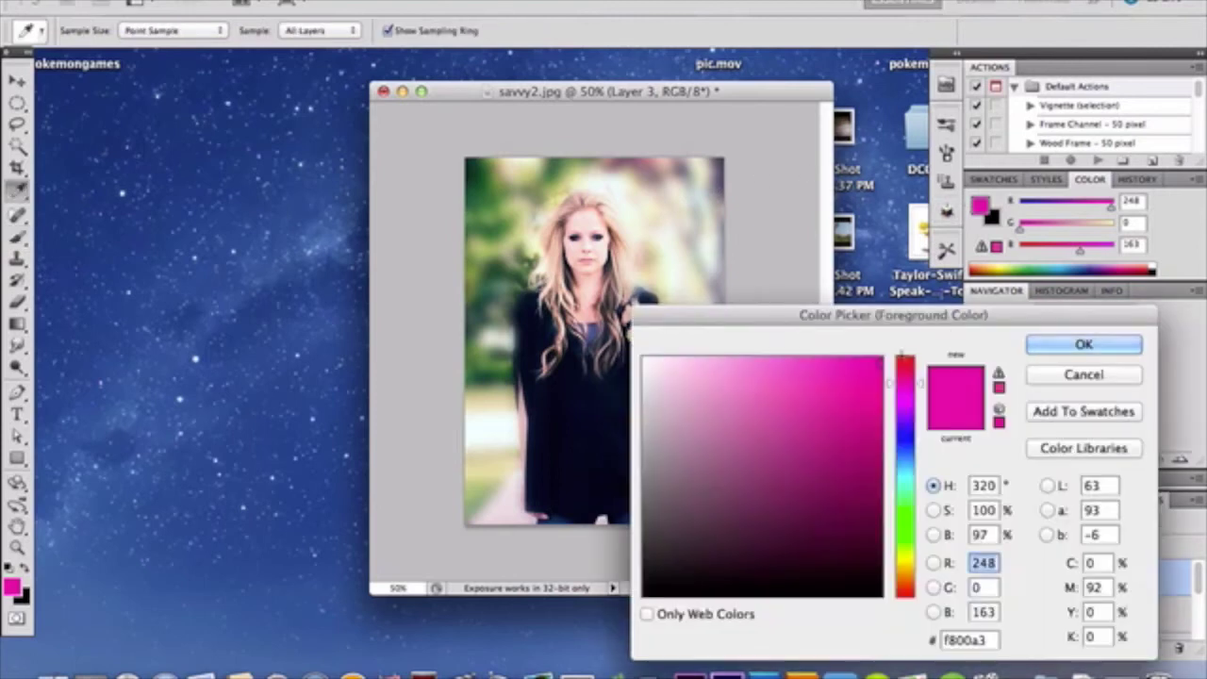
left_click(903, 360)
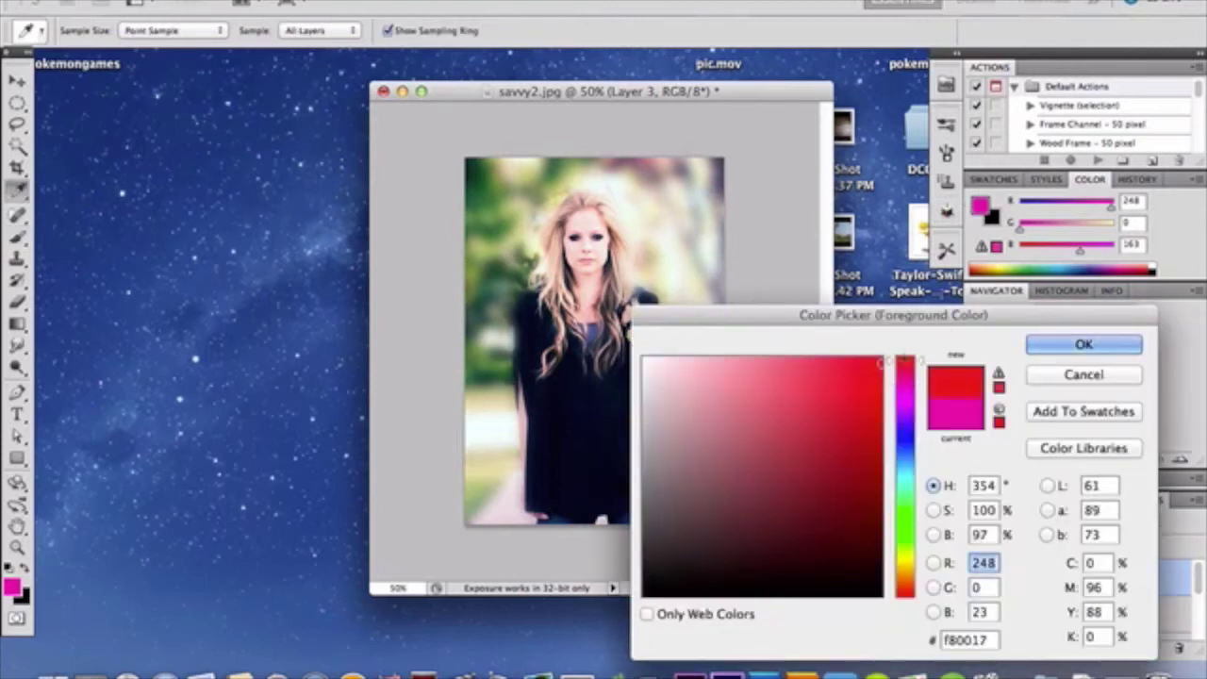
left_click(844, 377)
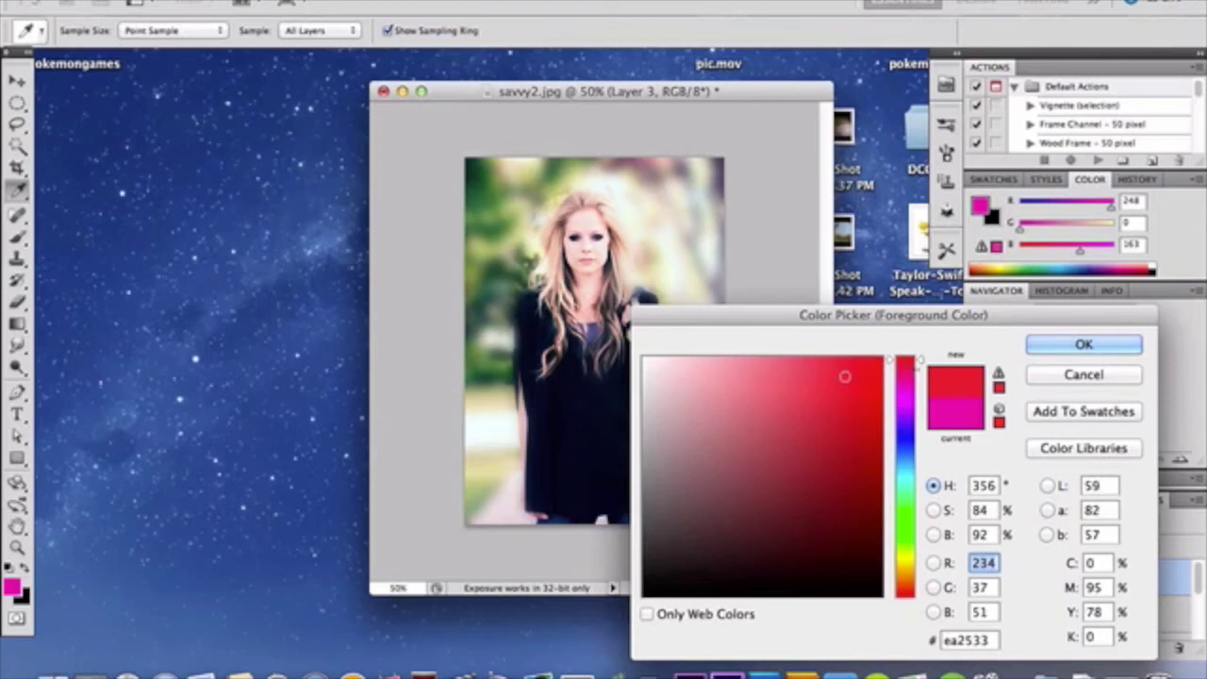
left_click(1084, 345)
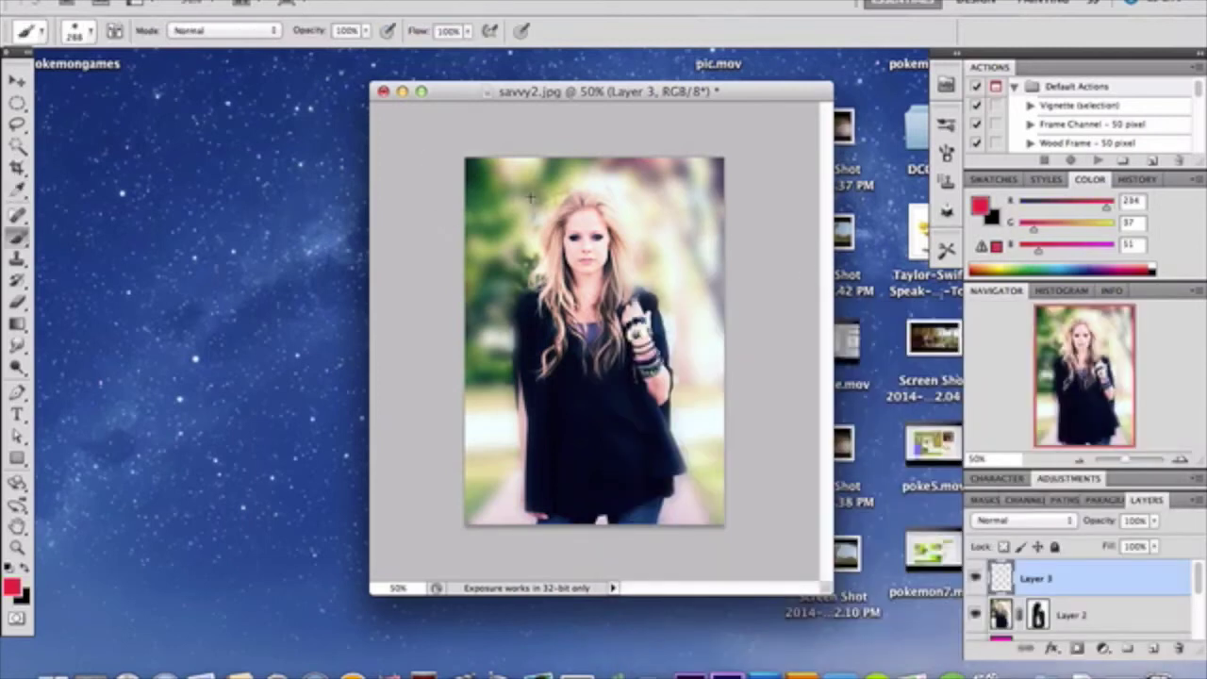
Dab soft red patches in all four corners and on the chest
left_click_drag(475, 201, 510, 196)
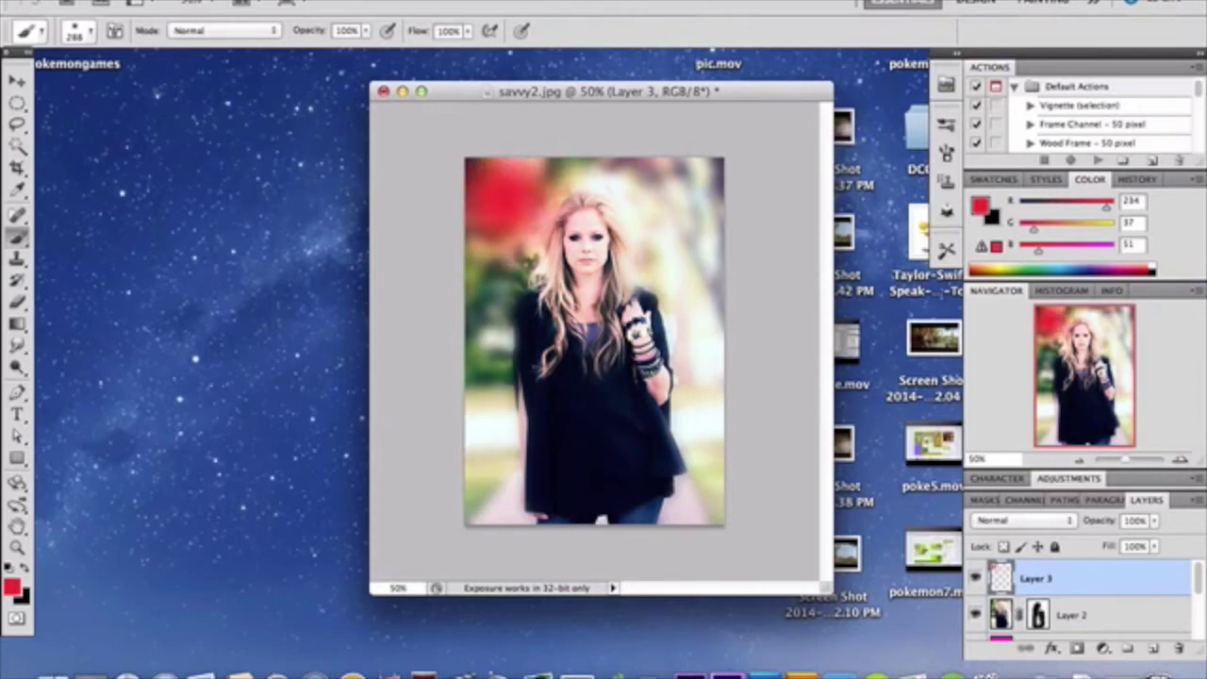
left_click(613, 344)
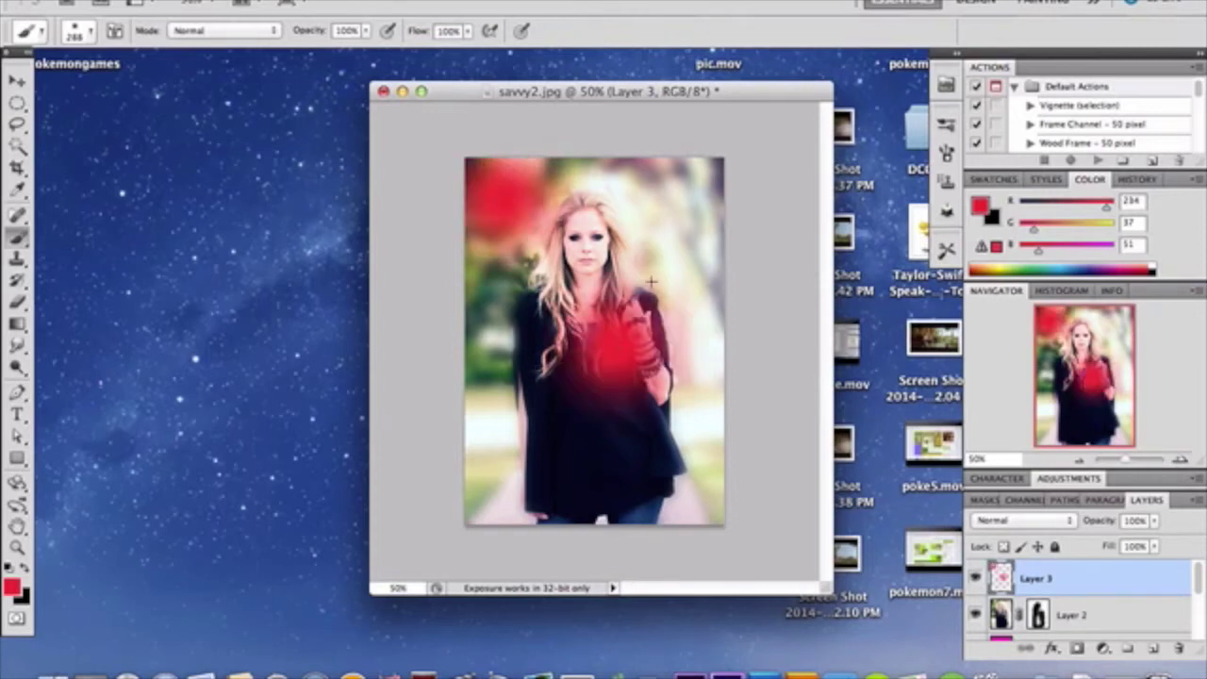
left_click(694, 188)
left_click(687, 479)
left_click(481, 486)
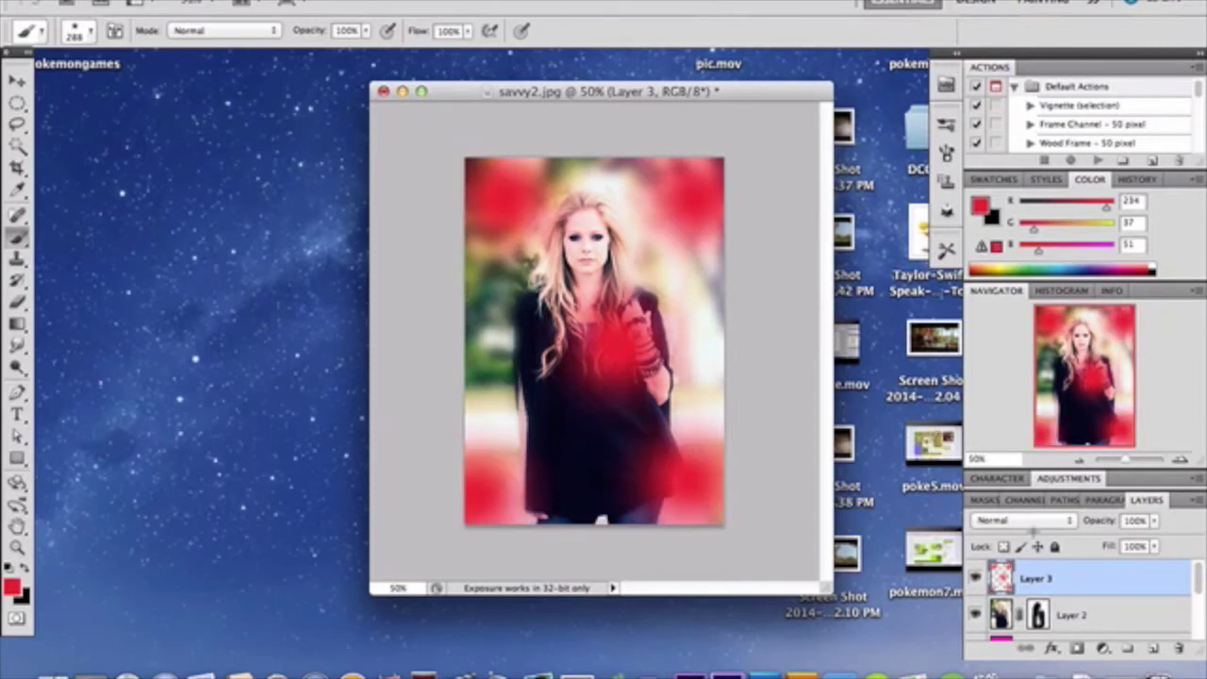
left_click(1030, 521)
Set Layer 3 to Linear Dodge (Add) blending at 70% opacity
scroll(1043, 637, "down", 2)
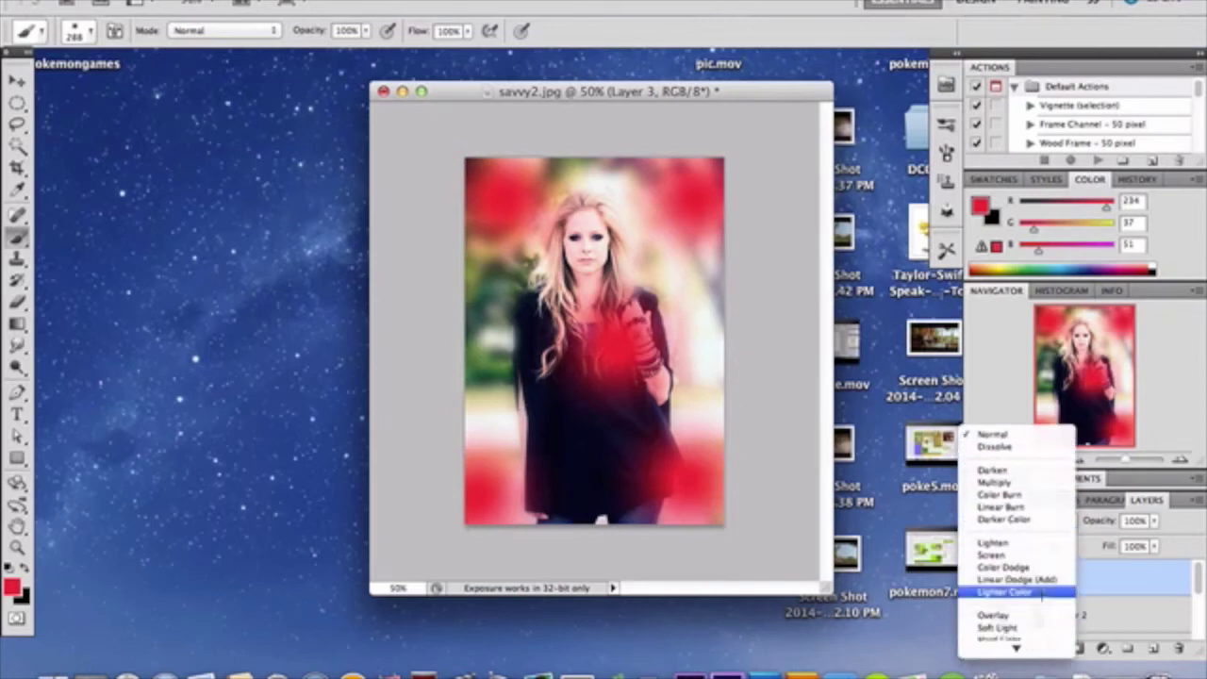
left_click(1018, 578)
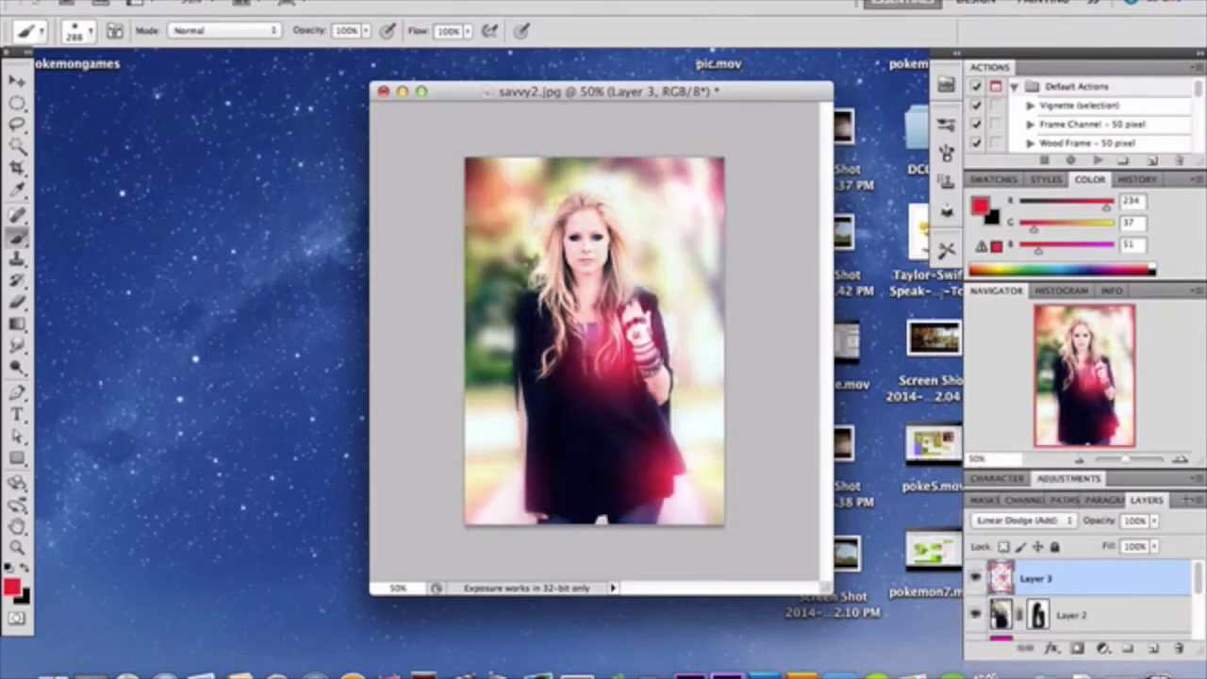
left_click_drag(1157, 519, 1156, 521)
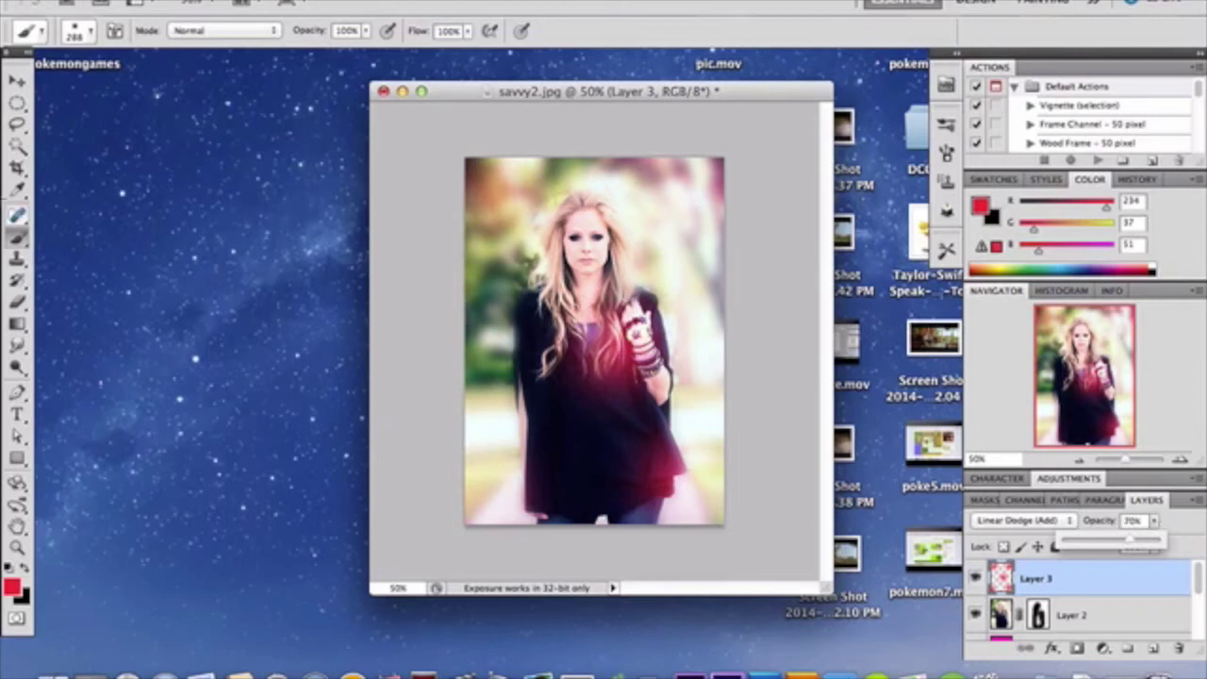
left_click(20, 83)
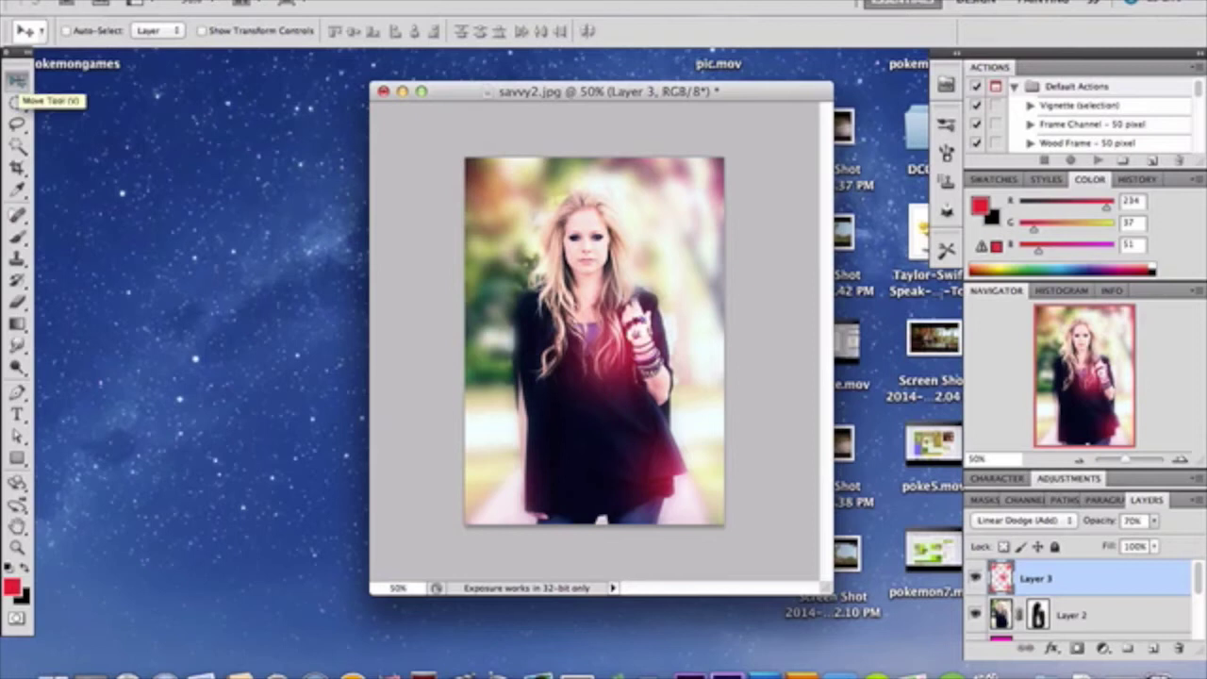
Add empty Layer 4 at the top of the stack and select all
left_click(1150, 648)
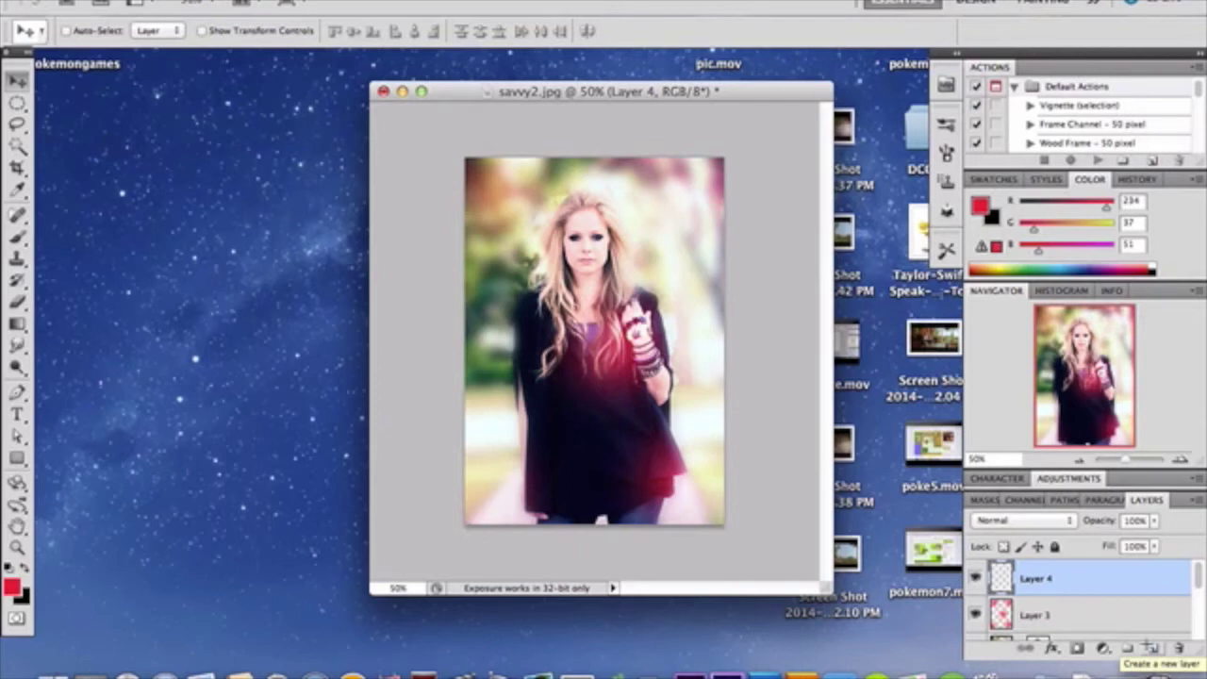
key("super+a")
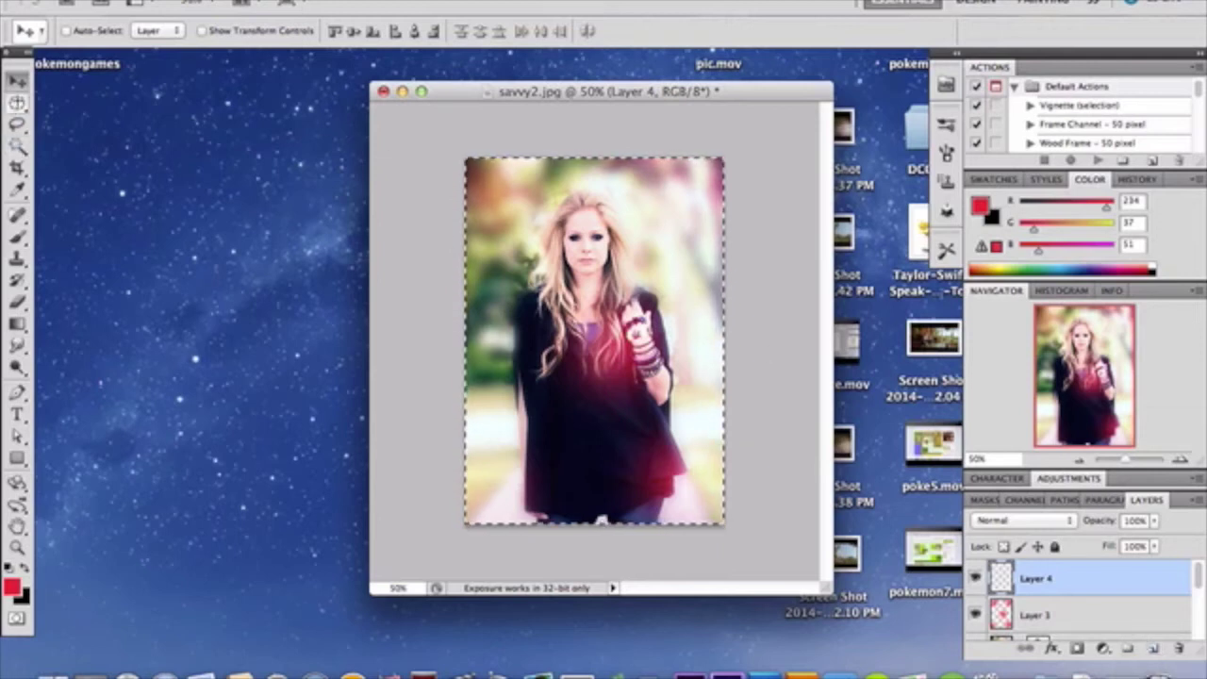
Stroke the selection on Layer 4 with a 100 px black inside border, then deselect
left_click(17, 102)
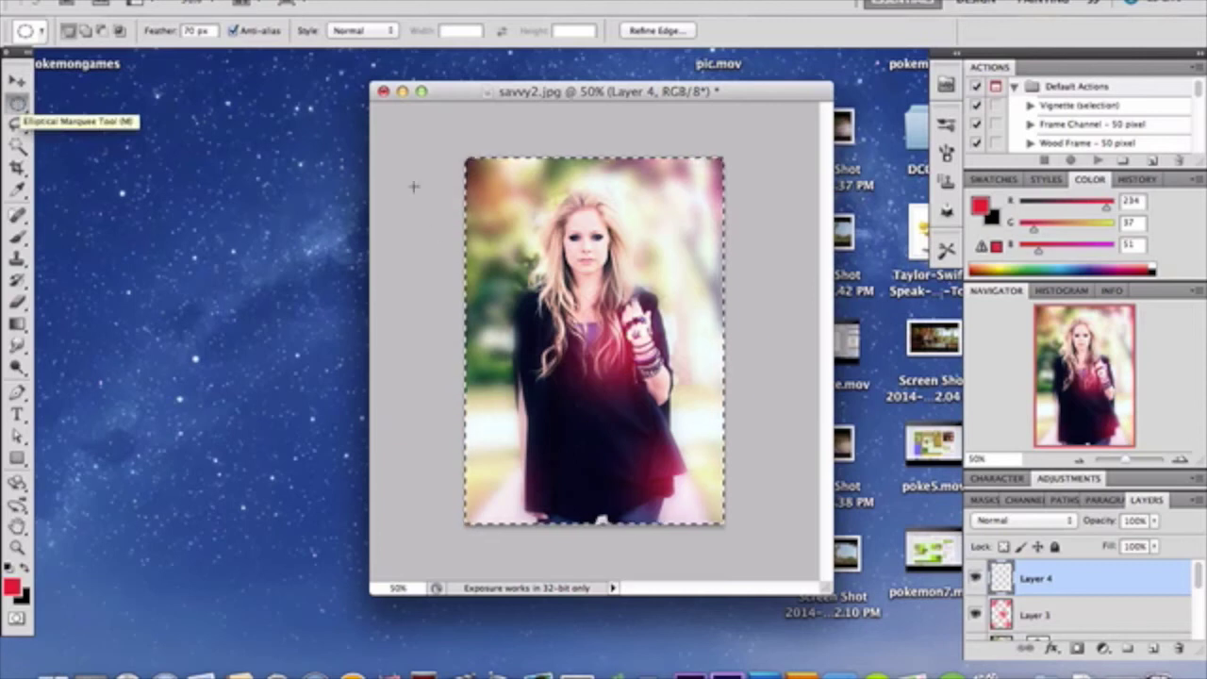
right_click(556, 297)
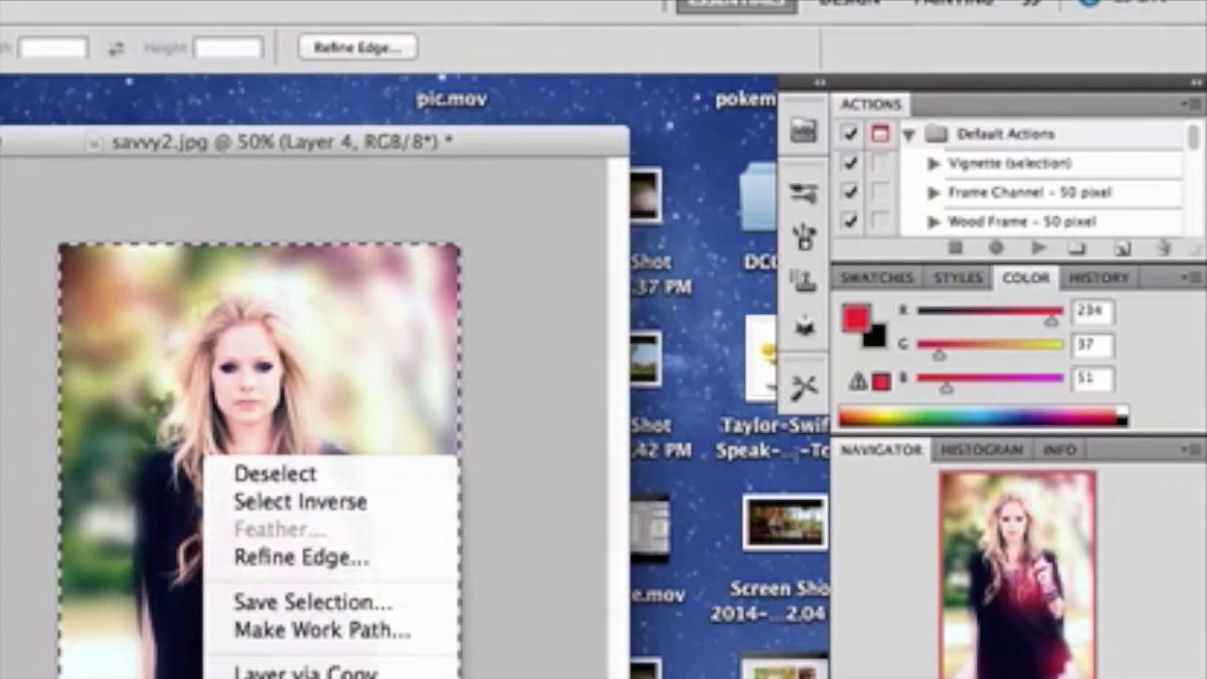
left_click(283, 672)
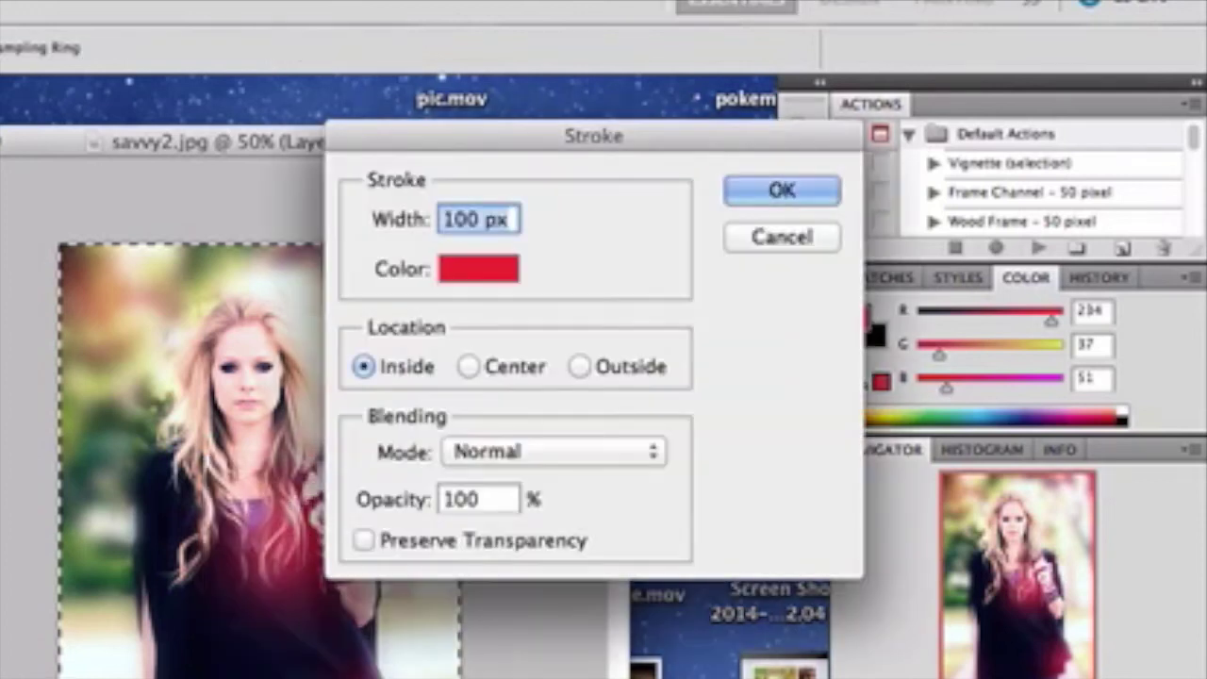
left_click(476, 269)
left_click(528, 675)
left_click_drag(528, 675, 509, 678)
key("Return")
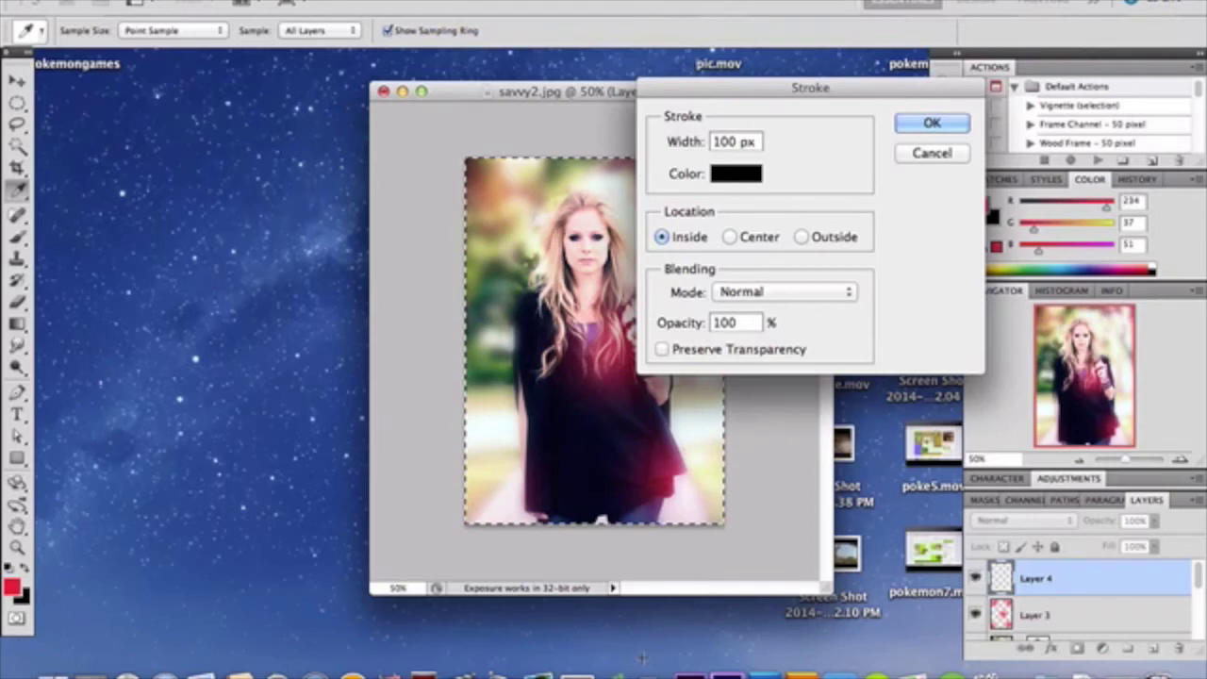
key("Return")
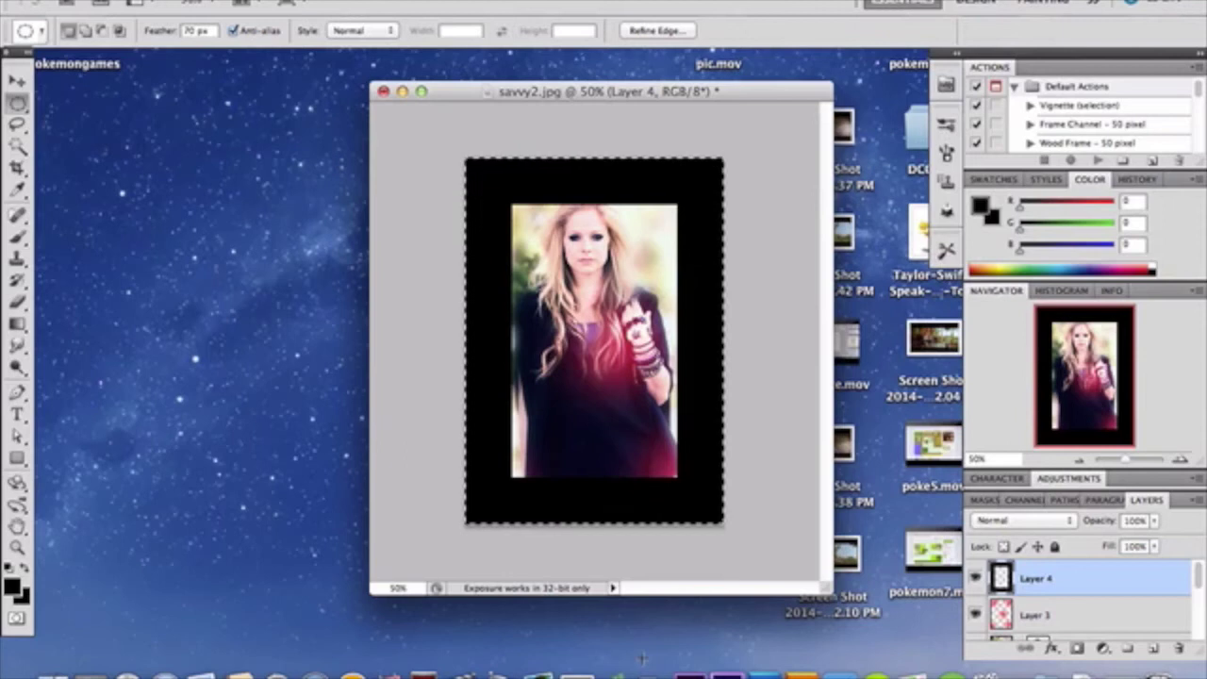
key("super+d")
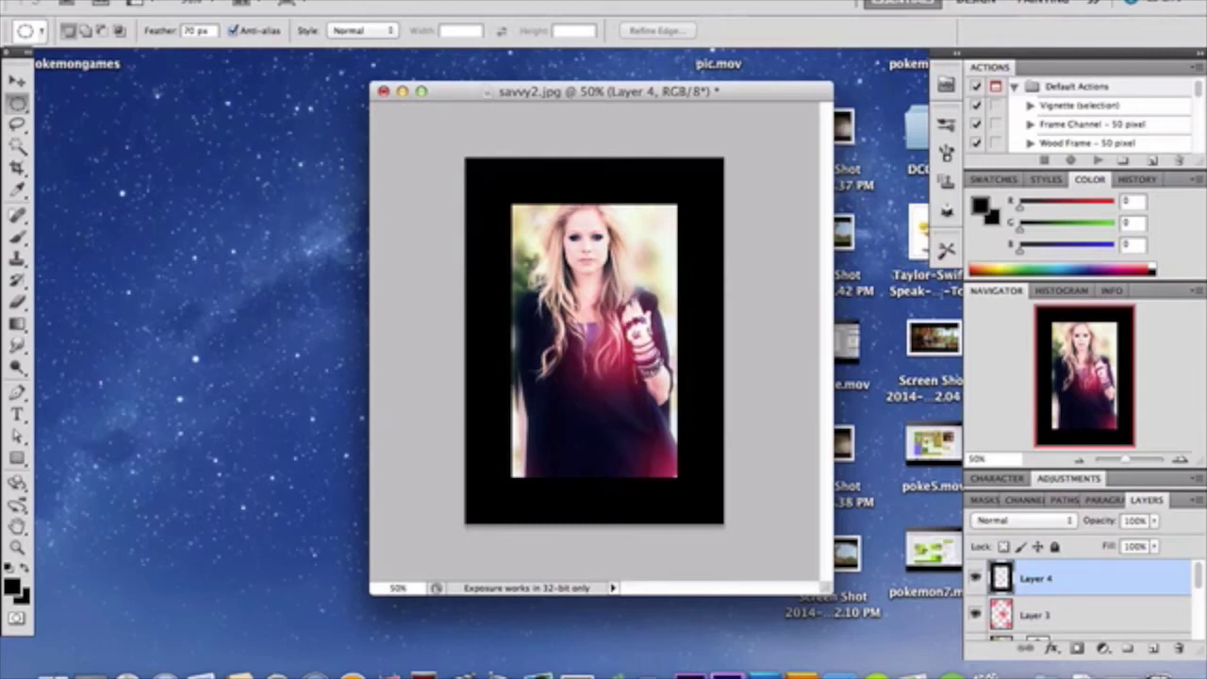
Apply a 97.7-pixel Gaussian Blur to Layer 4's black border to form a soft vignette
left_click(396, 3)
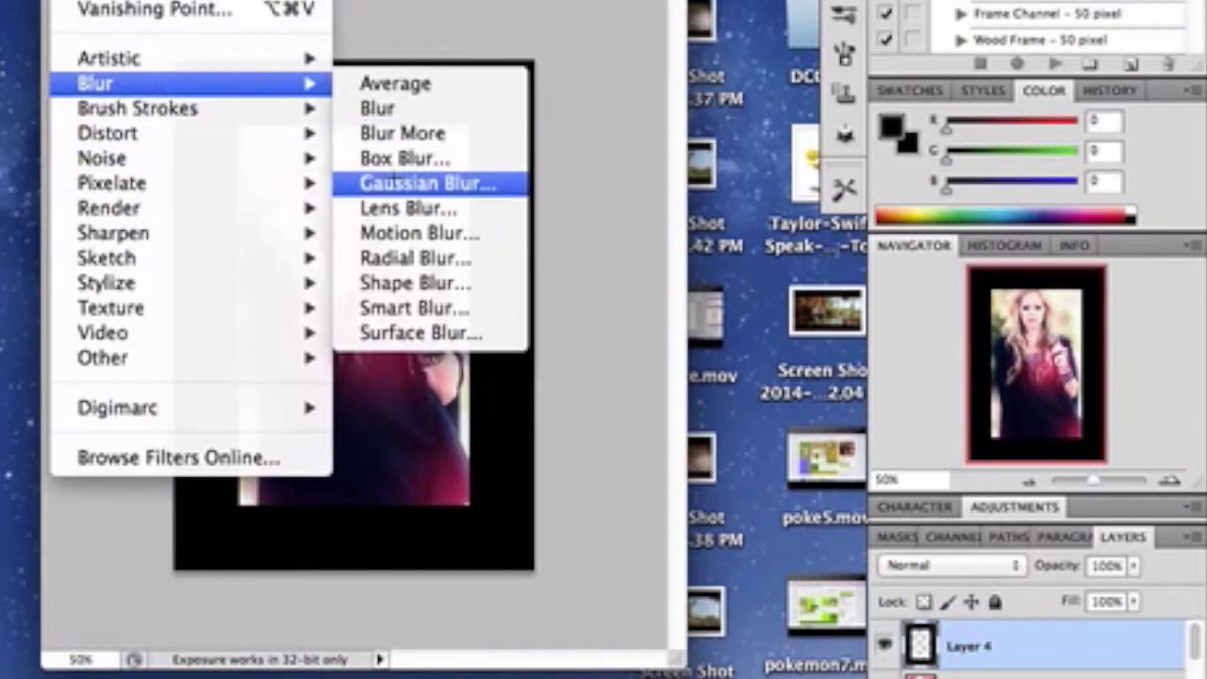
left_click(408, 183)
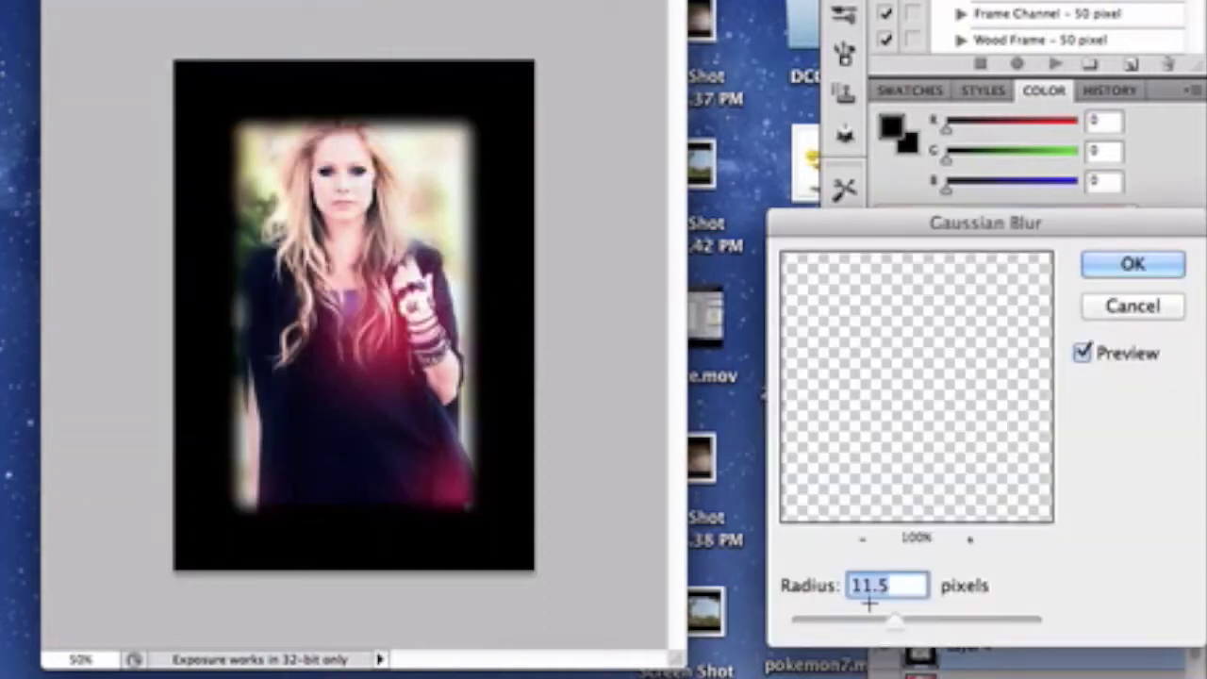
left_click_drag(921, 620, 1051, 619)
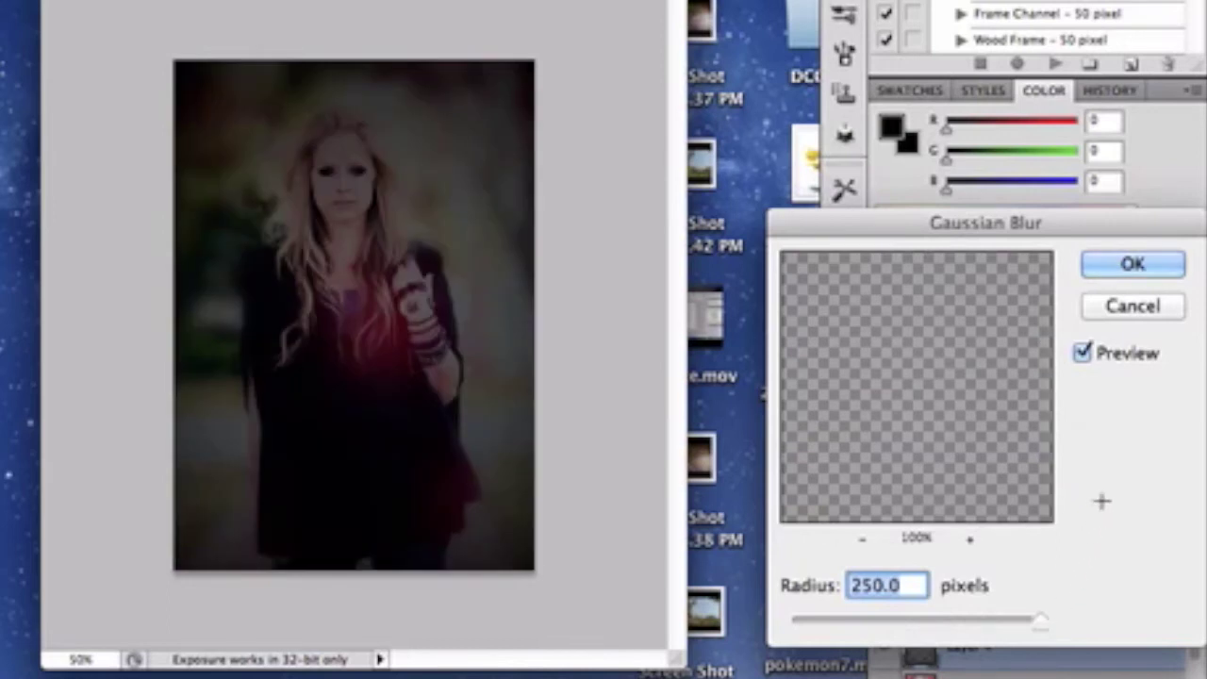
left_click(1017, 623)
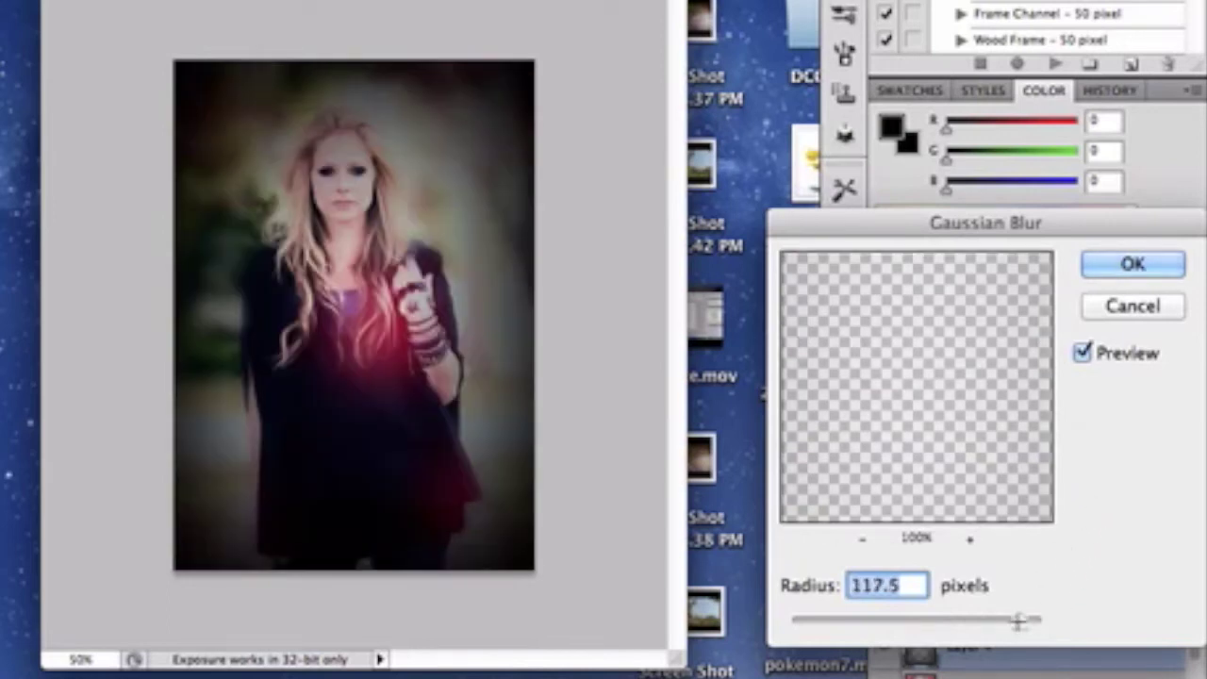
left_click_drag(1017, 622, 1009, 623)
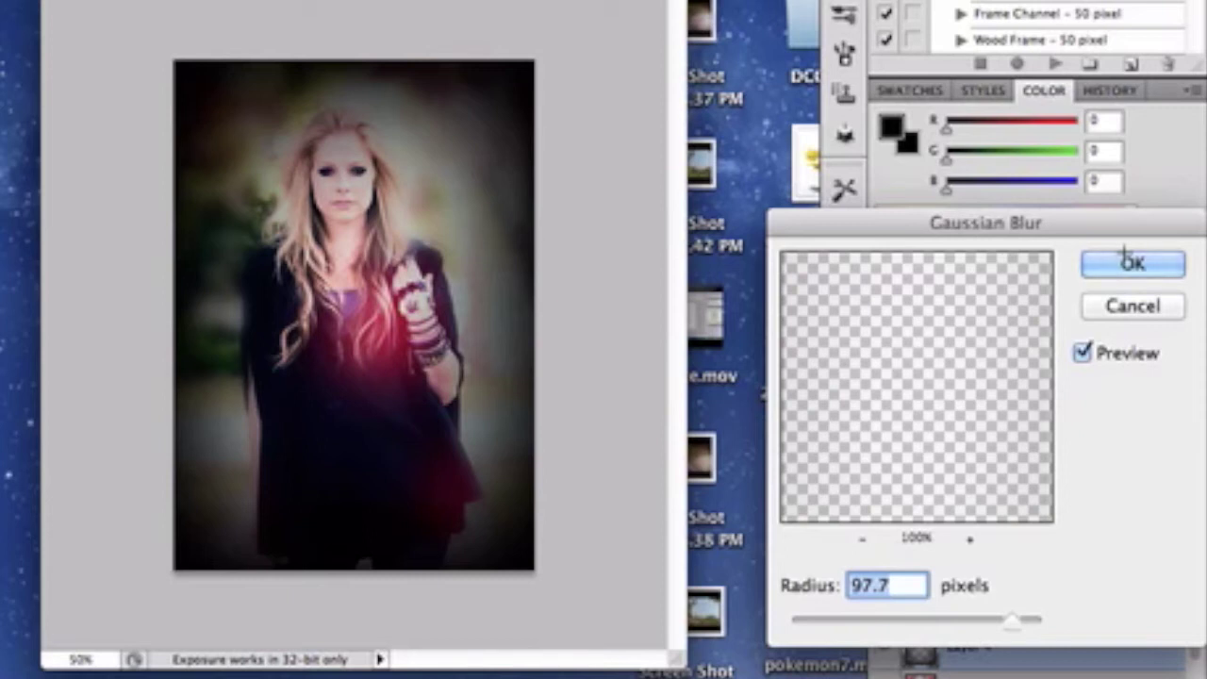
left_click(1127, 263)
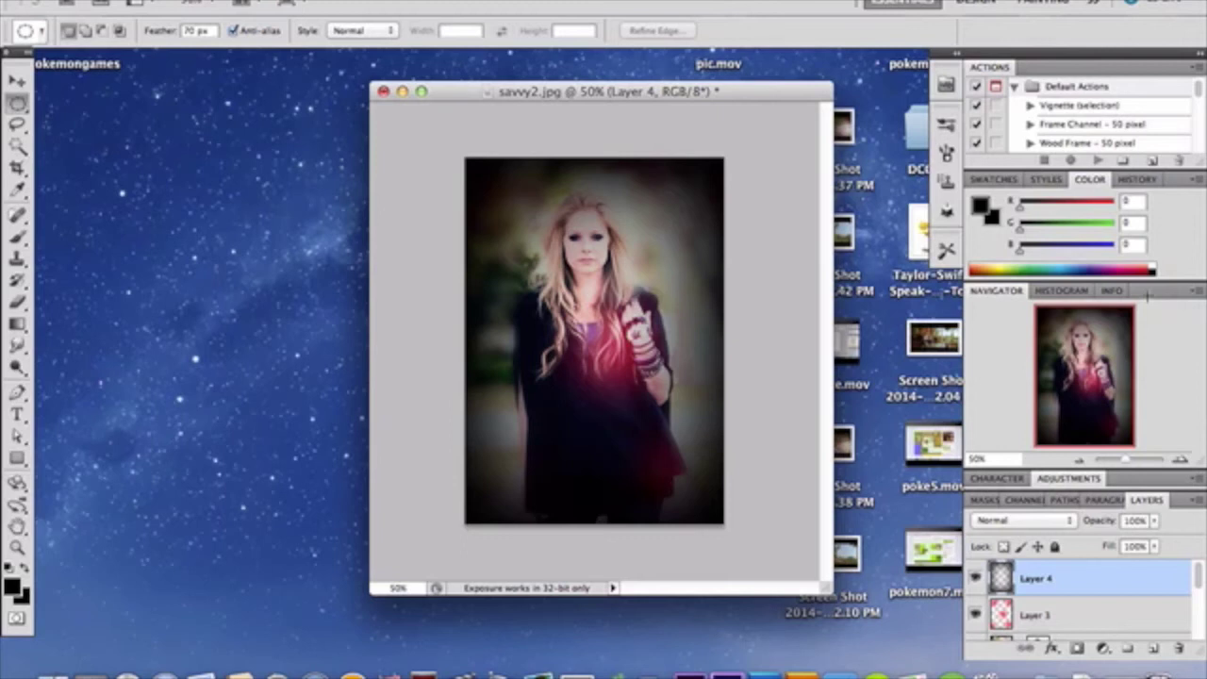
Cancel the Print dialog, then blend Layer 4 in Soft Light at 70% opacity
key("ctrl+p")
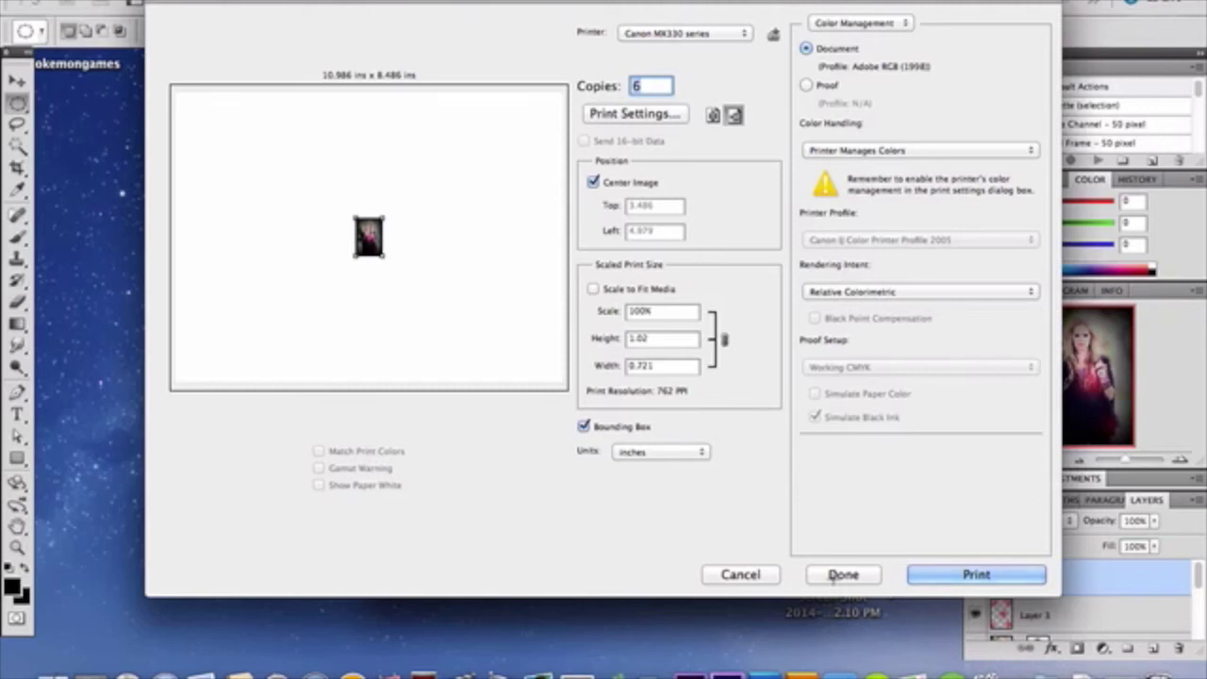
left_click(732, 577)
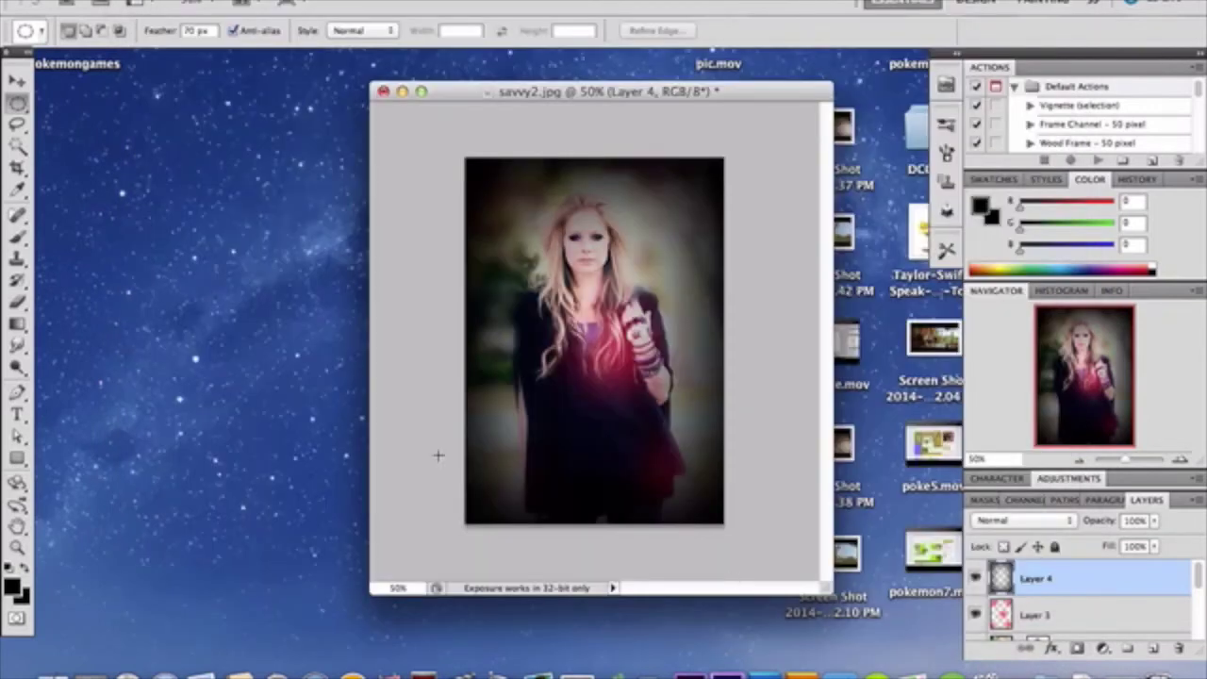
left_click(997, 518)
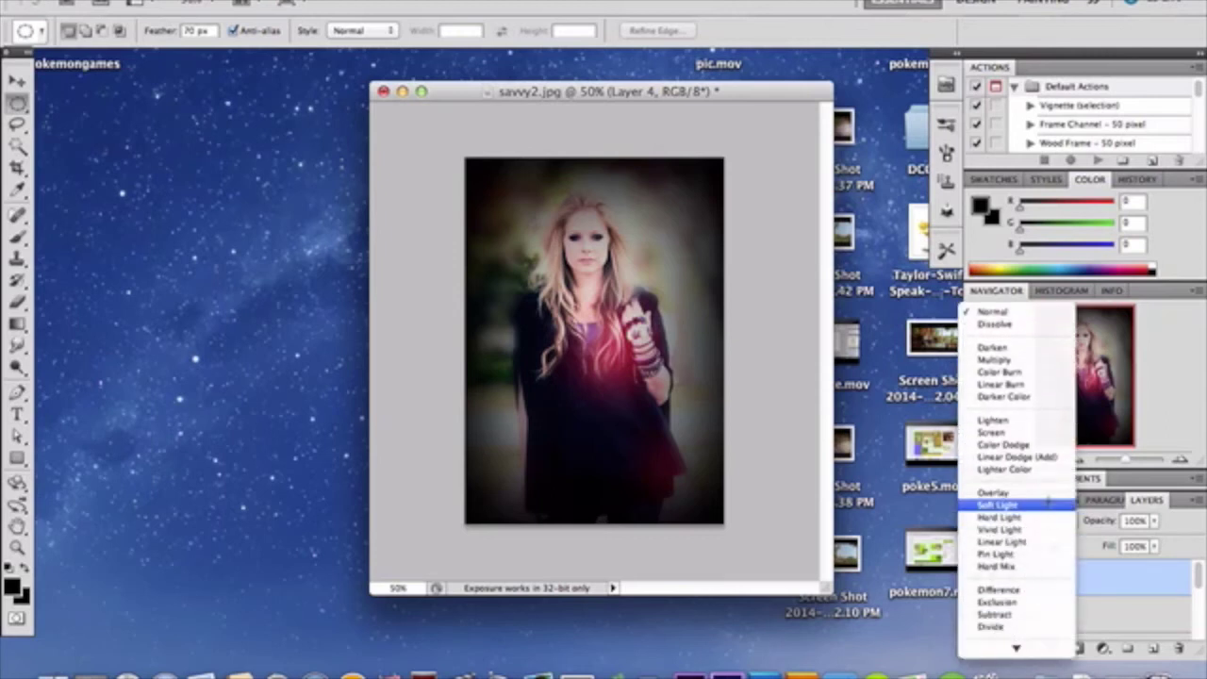
left_click(1049, 504)
left_click(1154, 521)
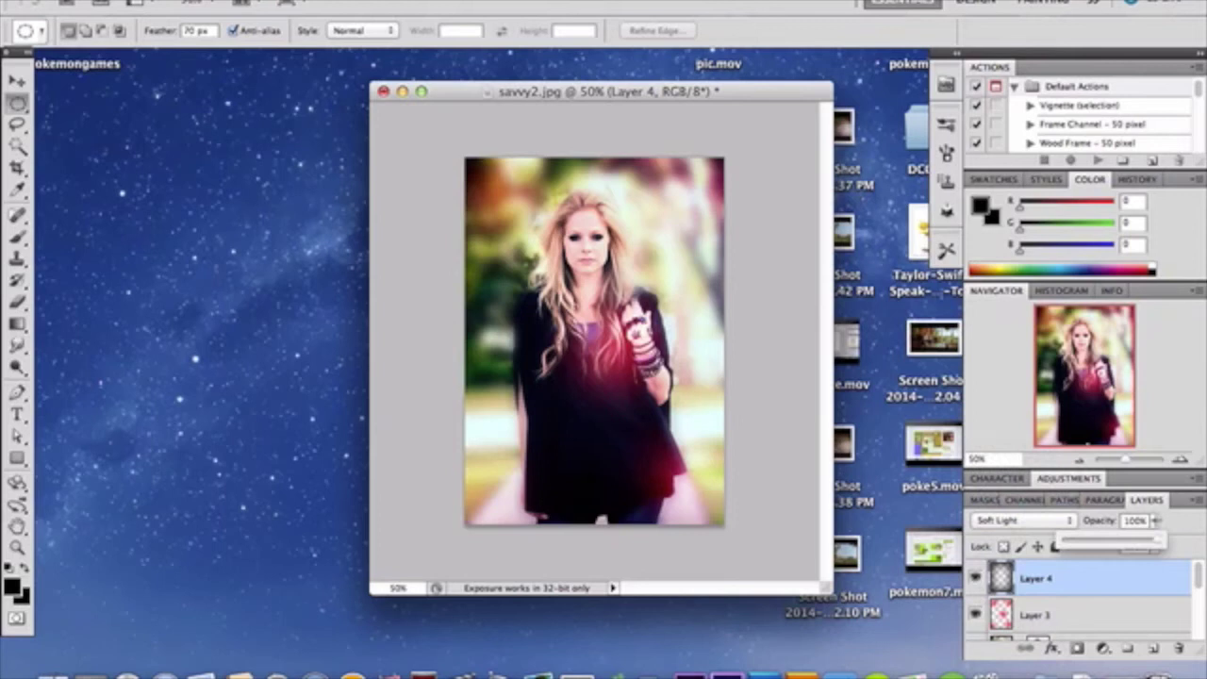
left_click_drag(1141, 537, 1137, 537)
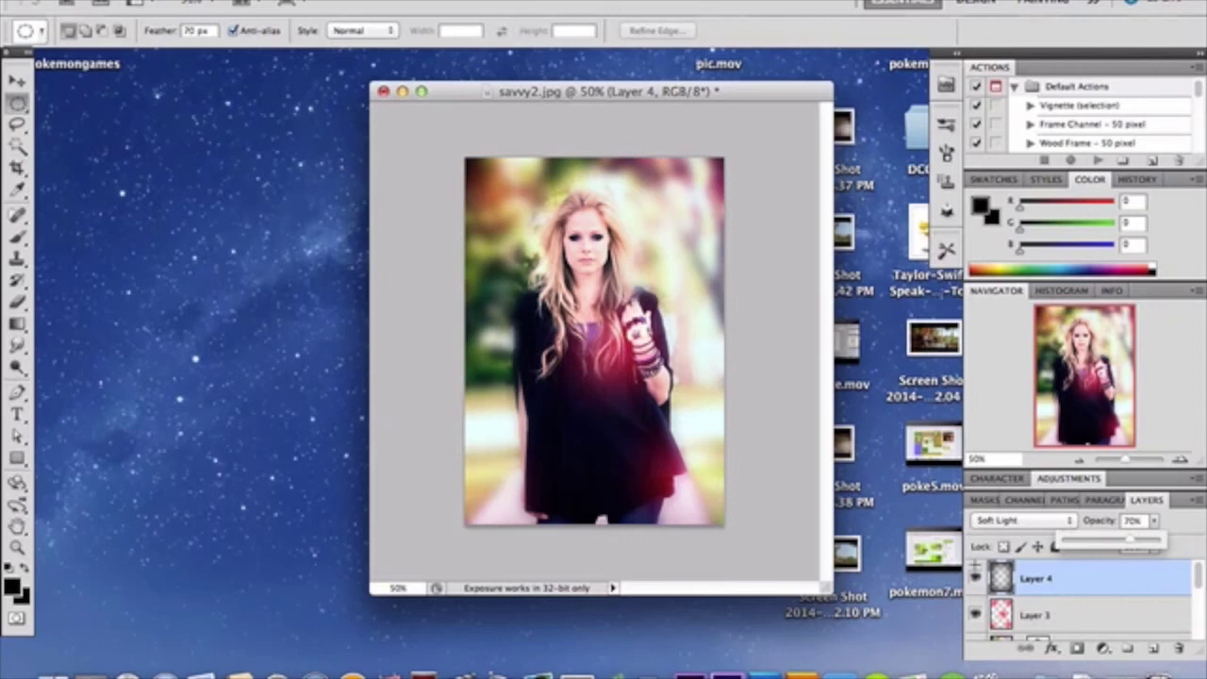
left_click(963, 547)
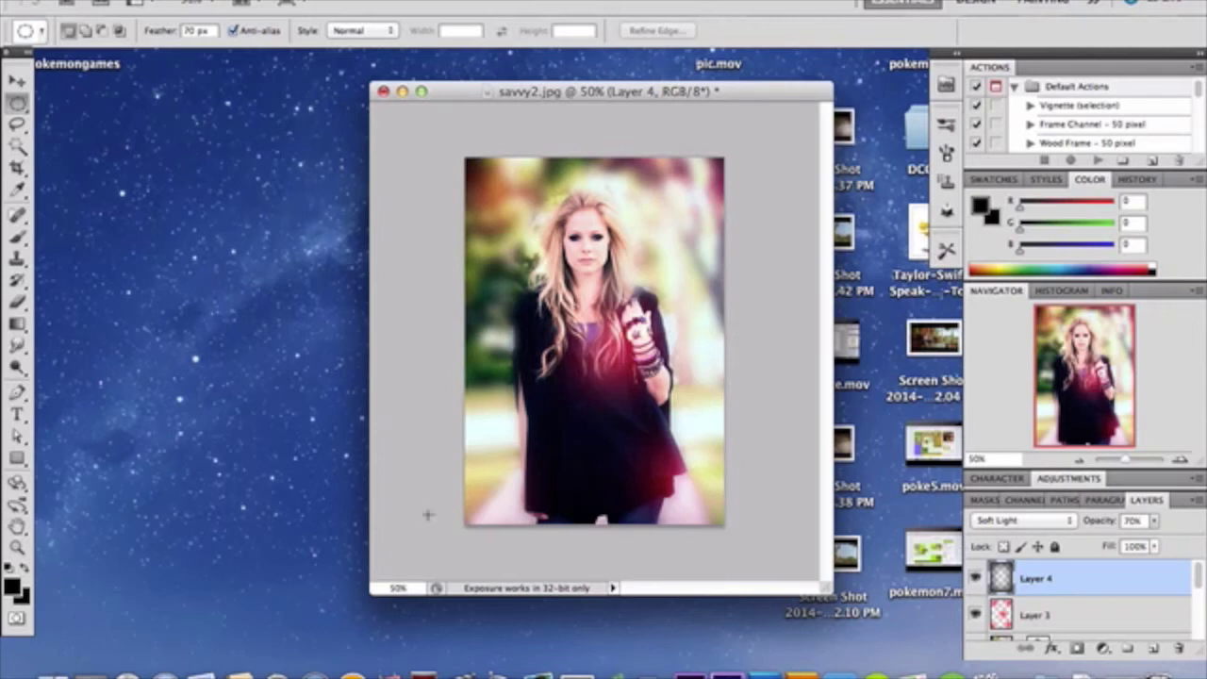
On a new layer, paint white with the Brush over the woman's face and chest
left_click(1151, 649)
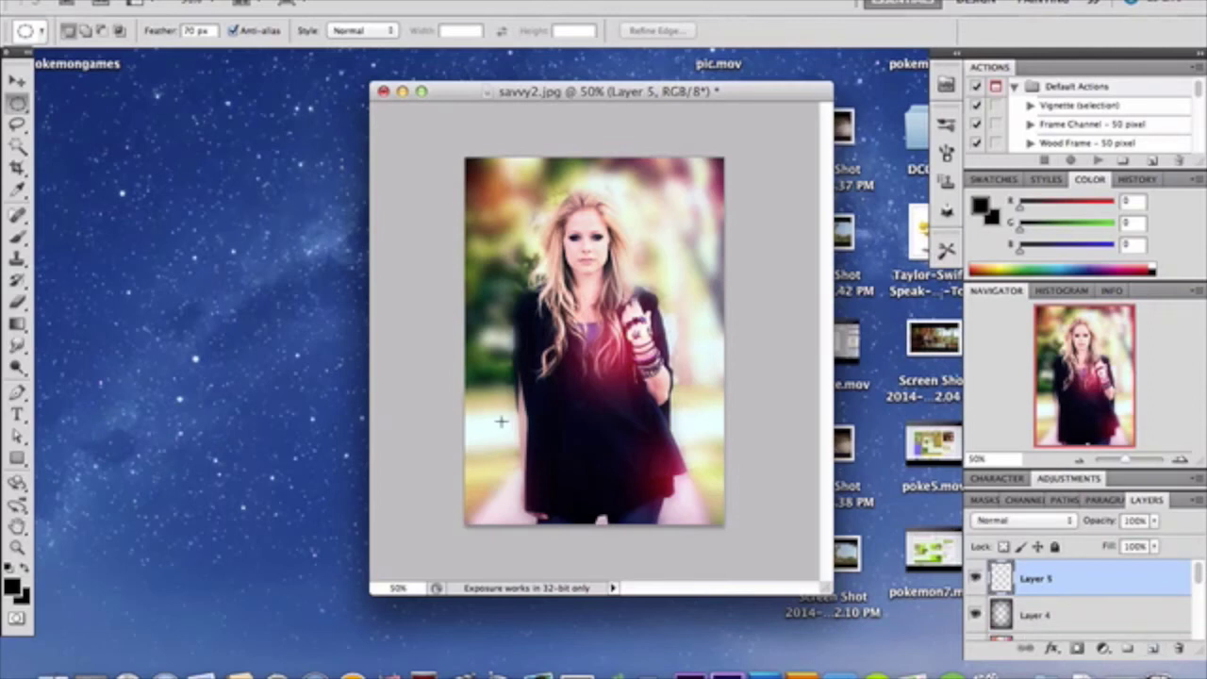
left_click(17, 236)
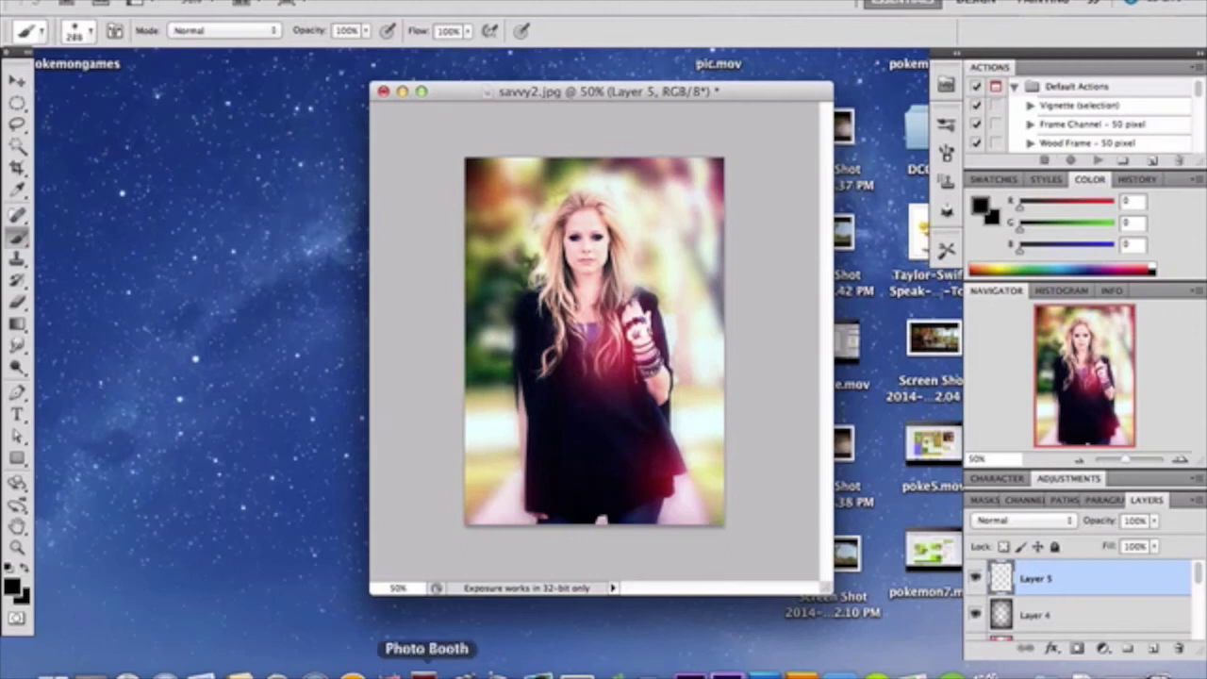
key("d")
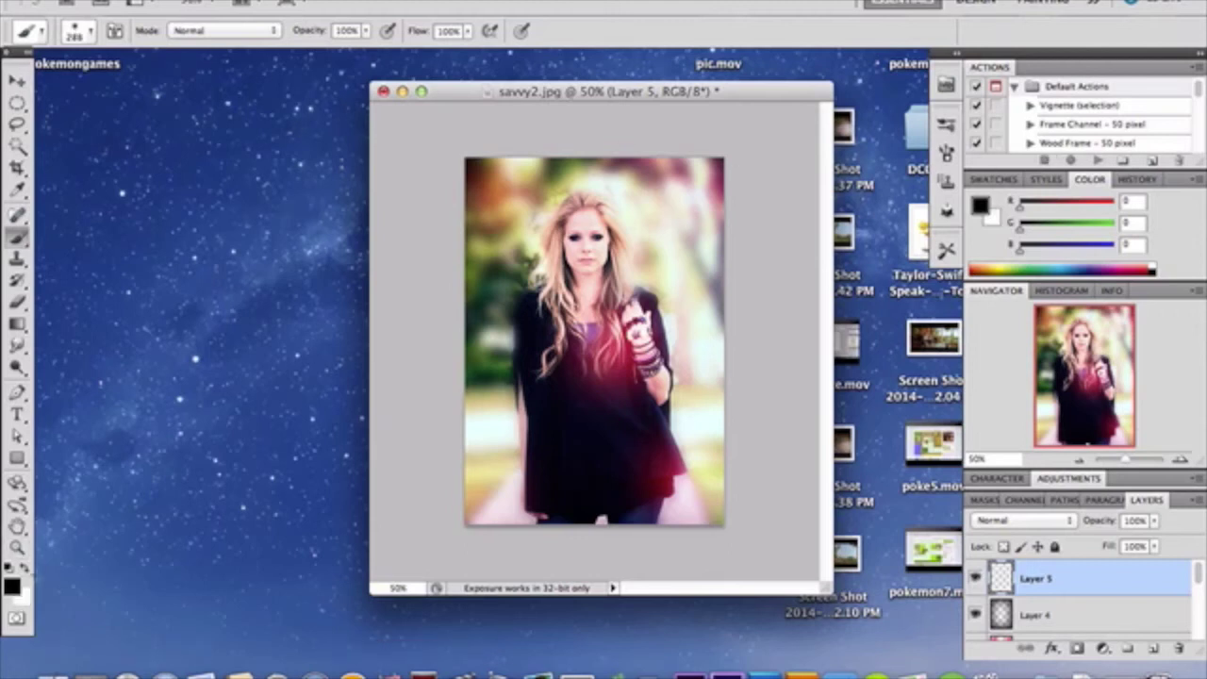
key("x")
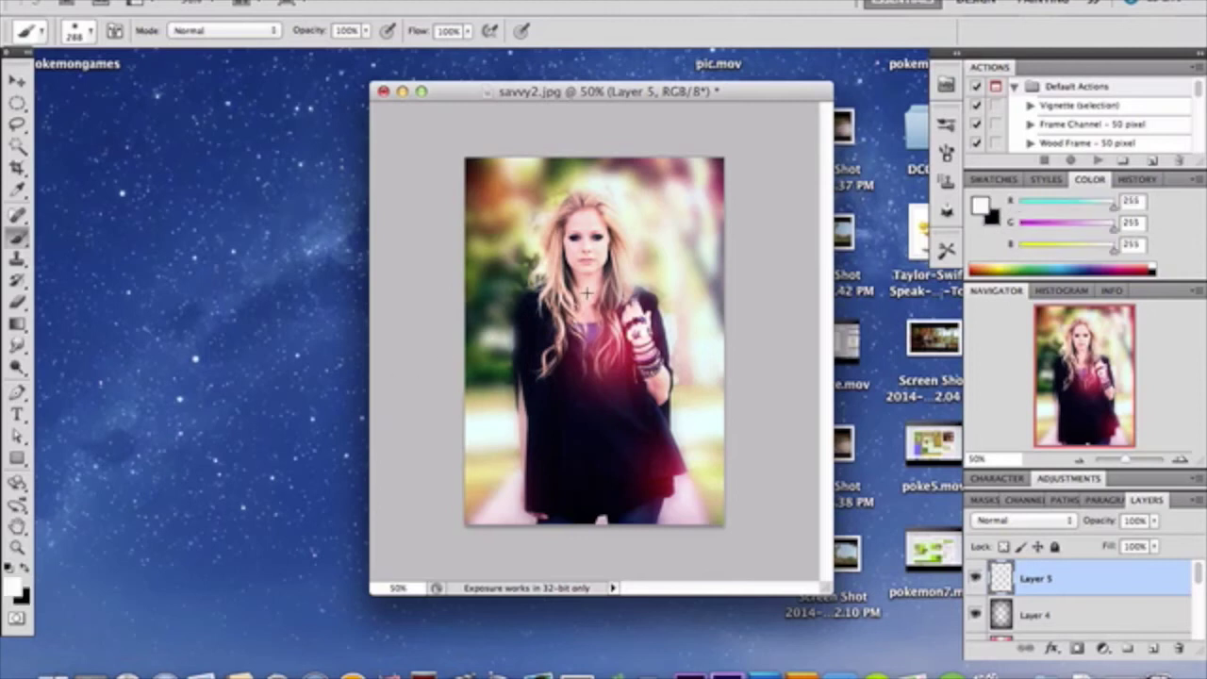
left_click(585, 285)
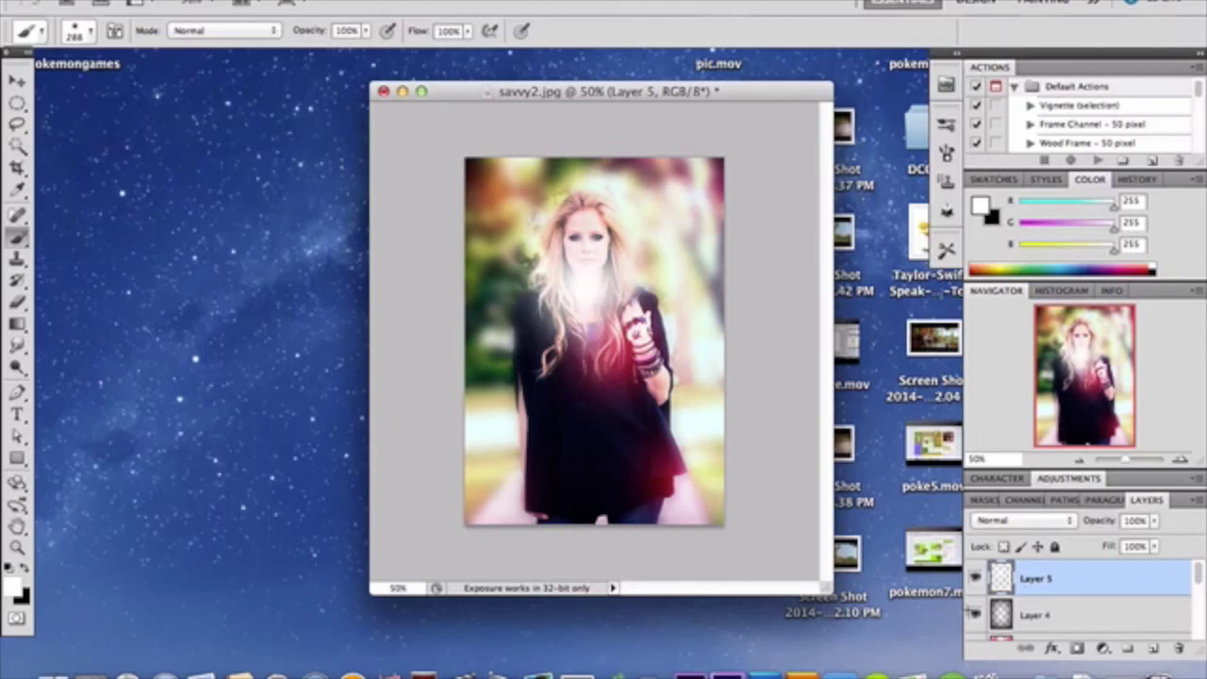
Set the white glow Layer 5 to Soft Light and add an empty Layer 6 above it
left_click(1018, 518)
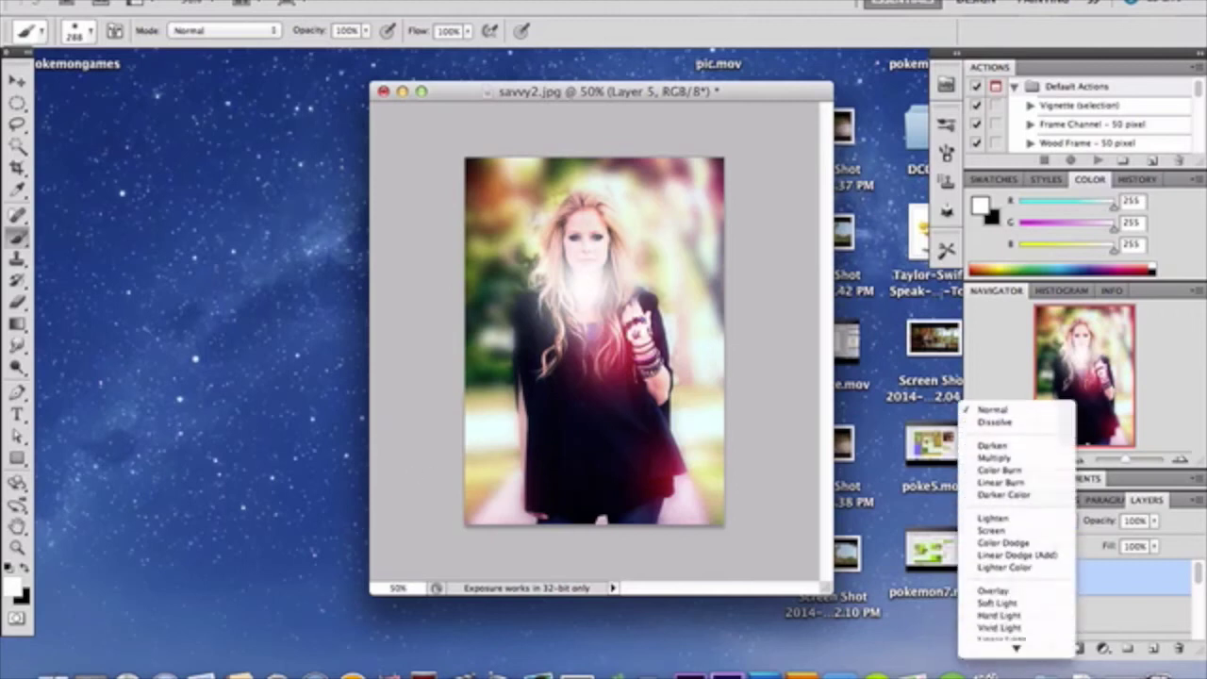
left_click(1018, 566)
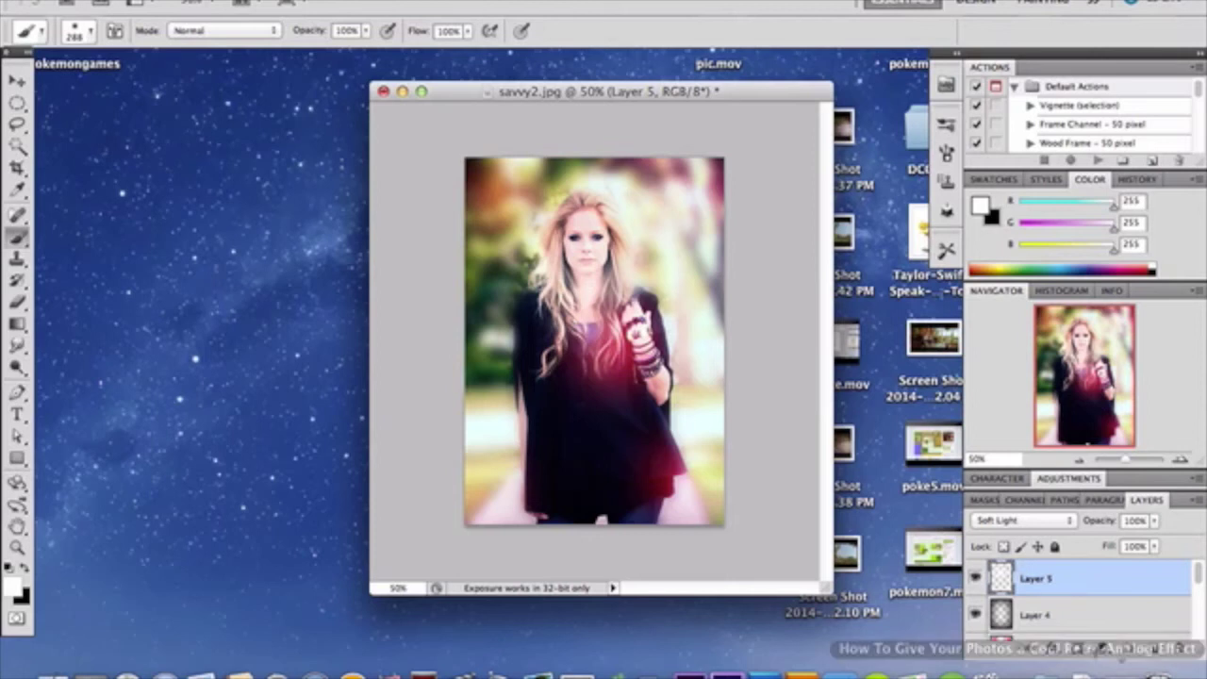
left_click(1152, 648)
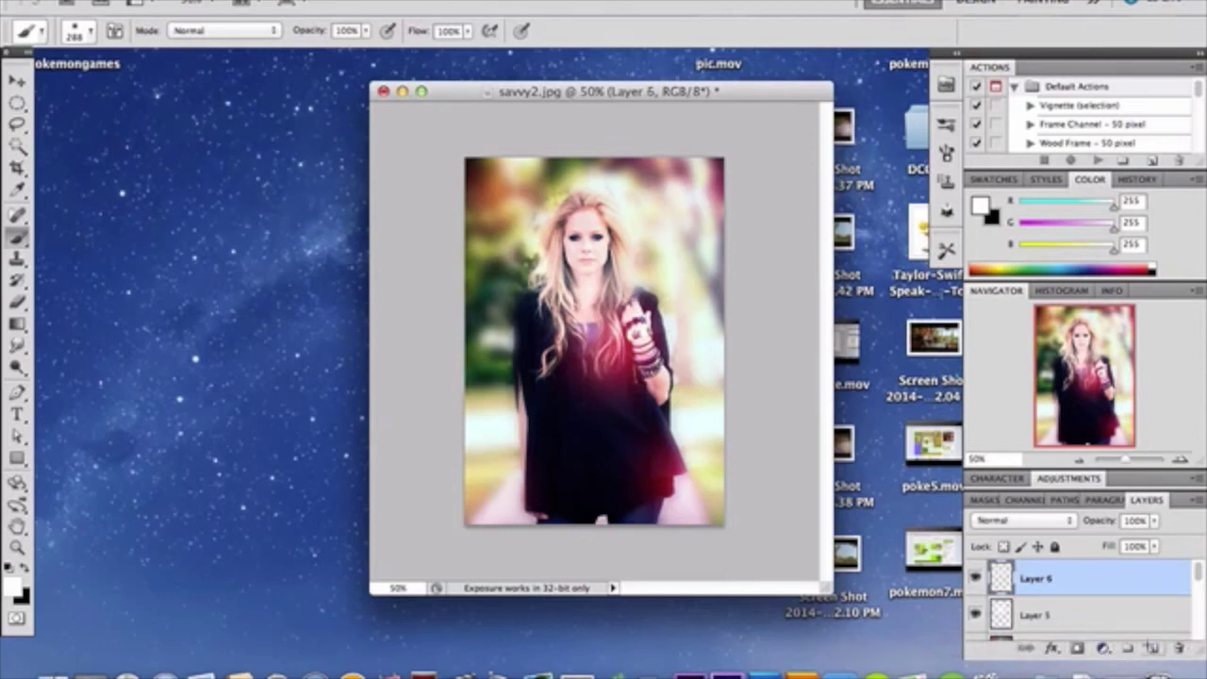
Fill Layer 6 with black and add 117.72% uniform monochromatic noise
key("super+BackSpace")
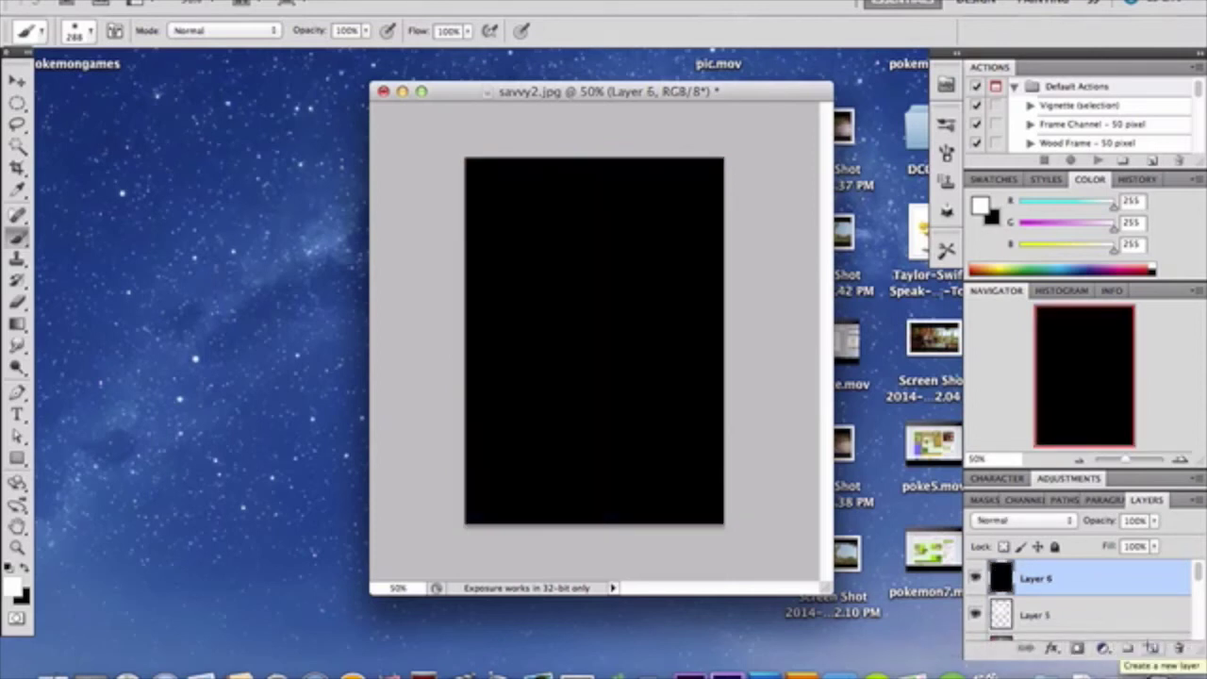
left_click(421, 4)
mouse_move(496, 228)
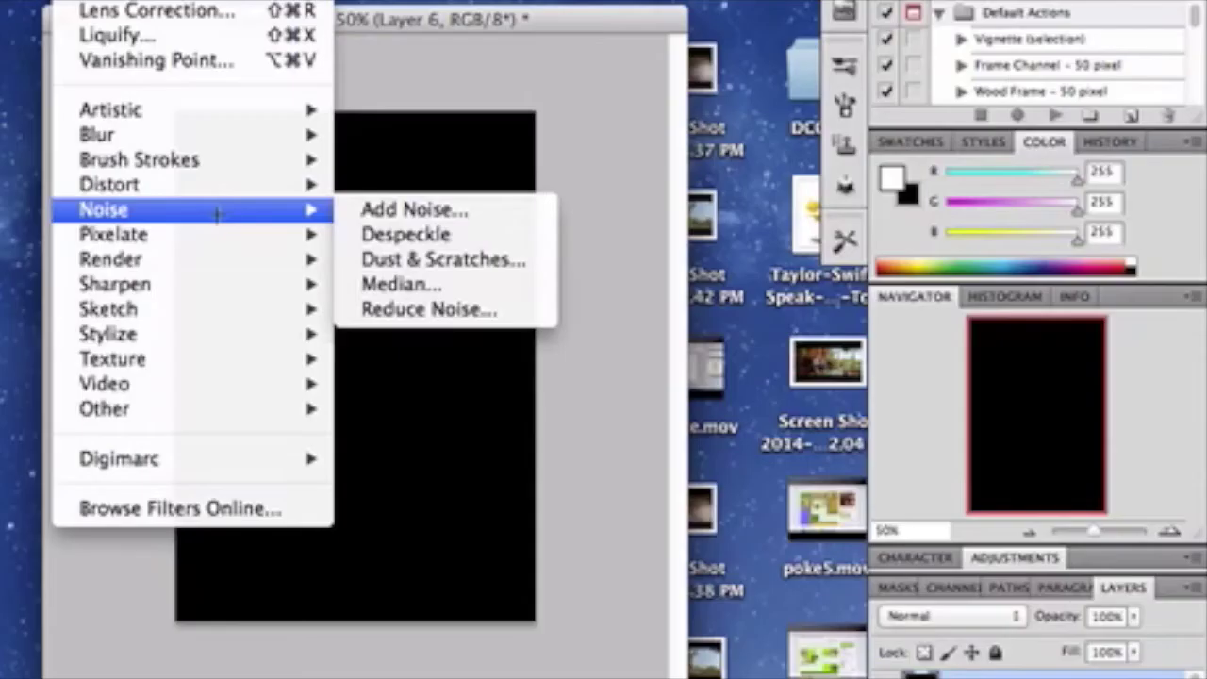
left_click(603, 229)
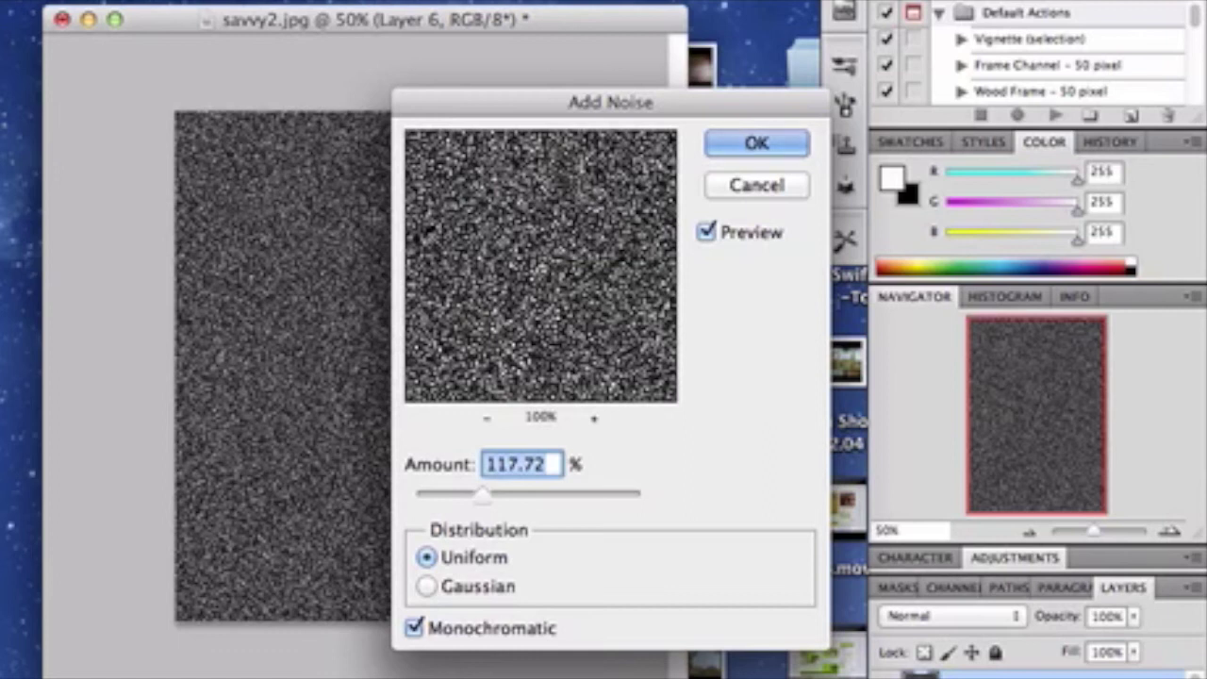
key("Return")
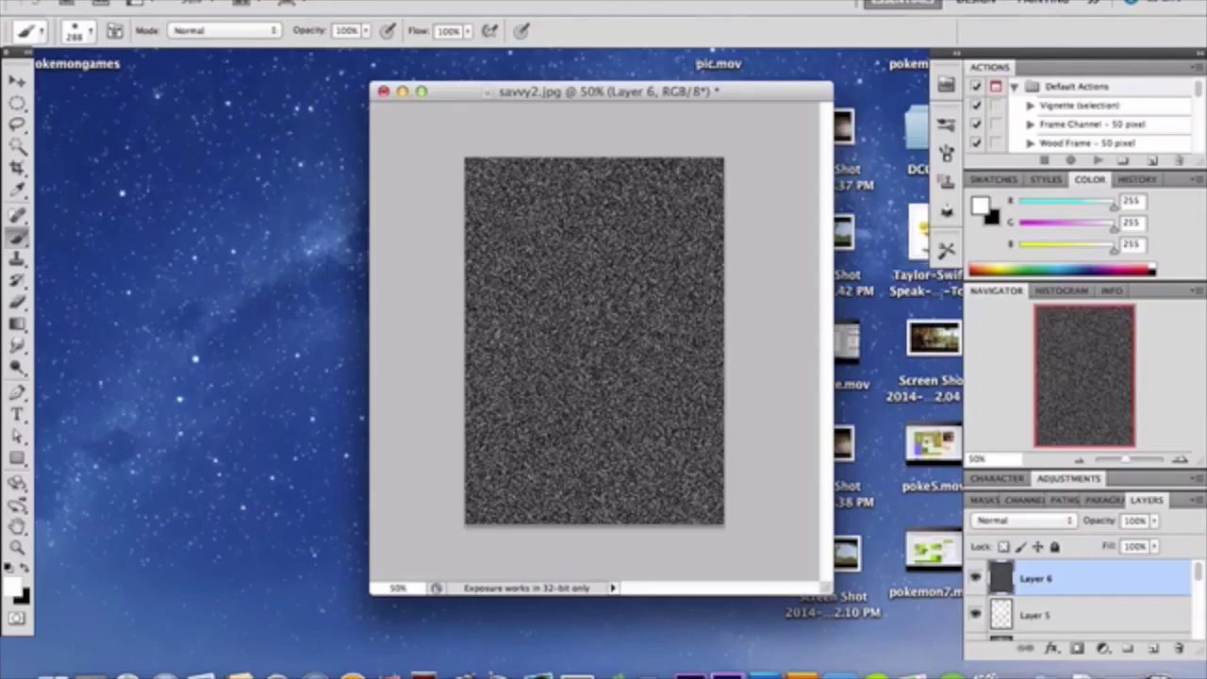
Blur the Layer 6 noise with a 5-pixel Gaussian Blur into mottled grain
left_click(79, 0)
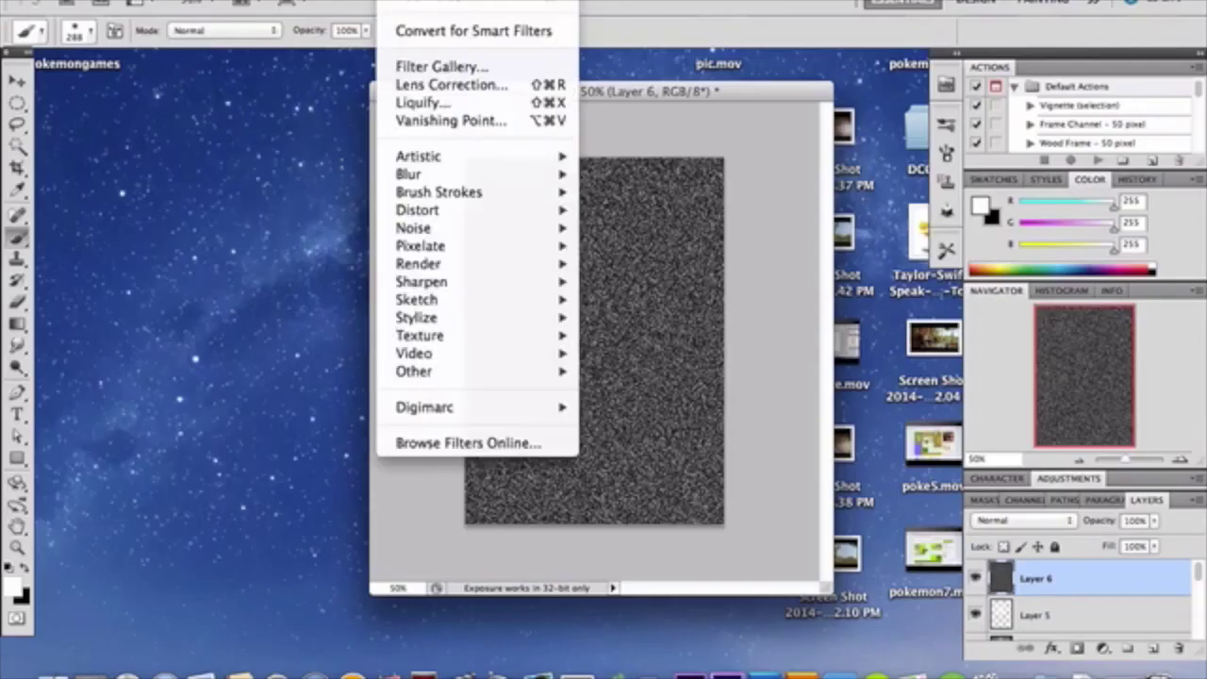
mouse_move(220, 125)
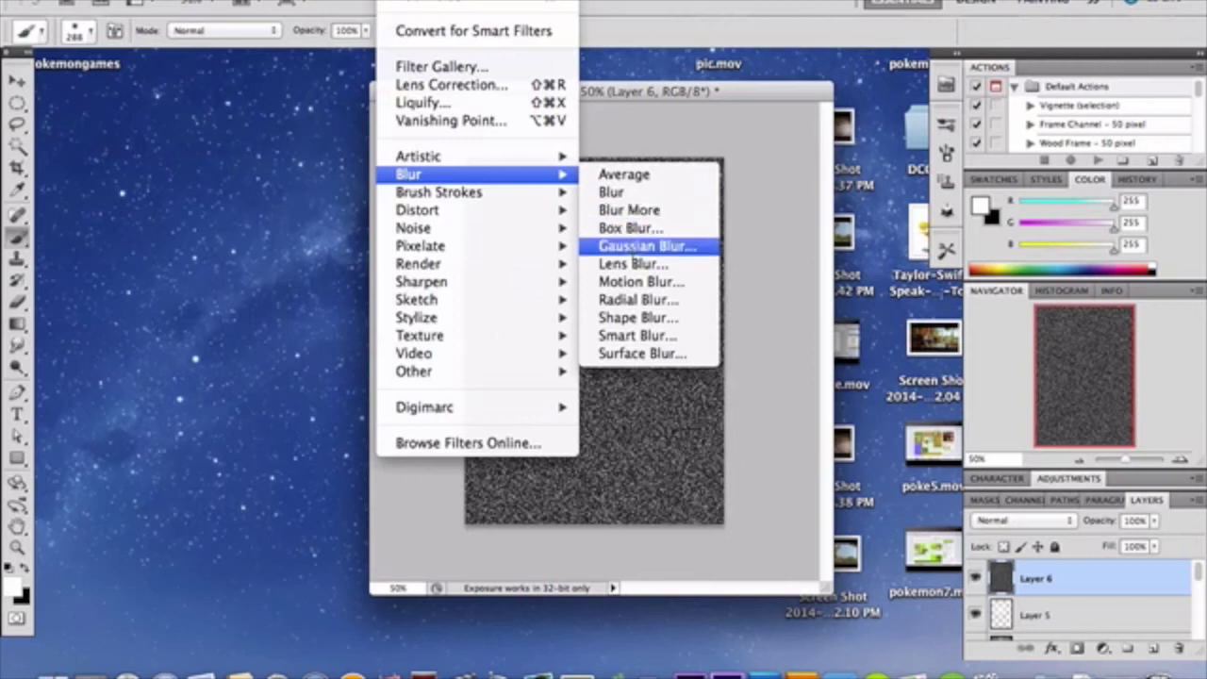
left_click(636, 246)
left_click_drag(919, 555, 943, 558)
type("5")
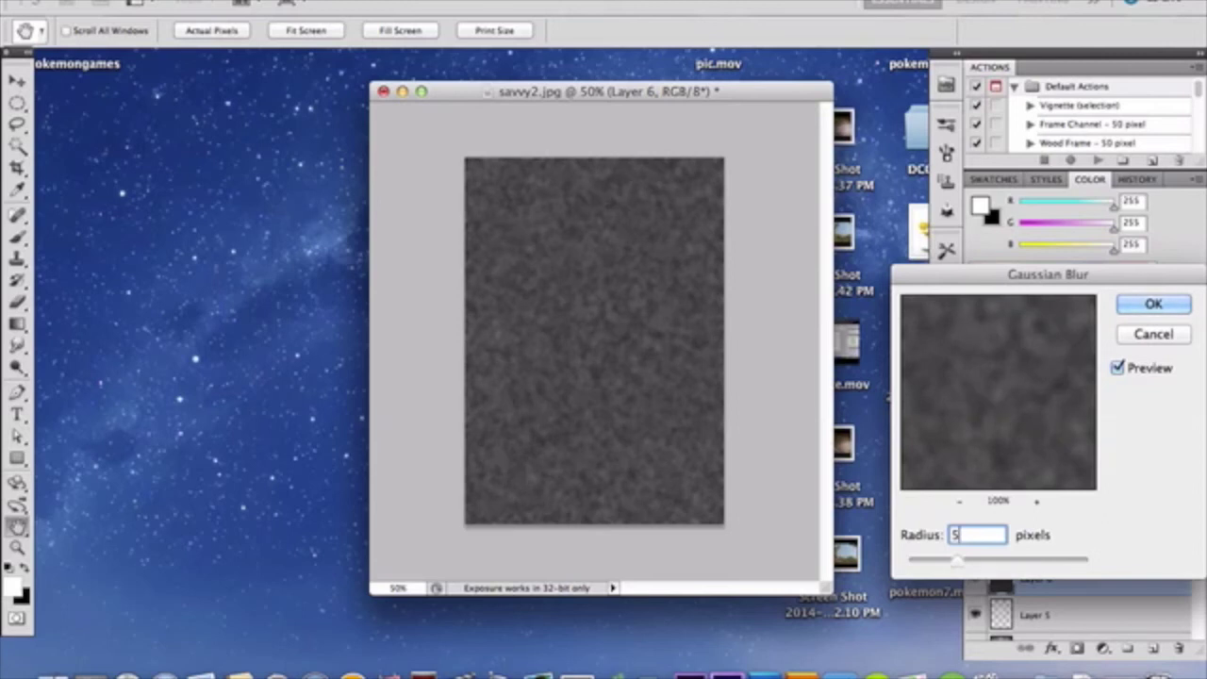
key("Return")
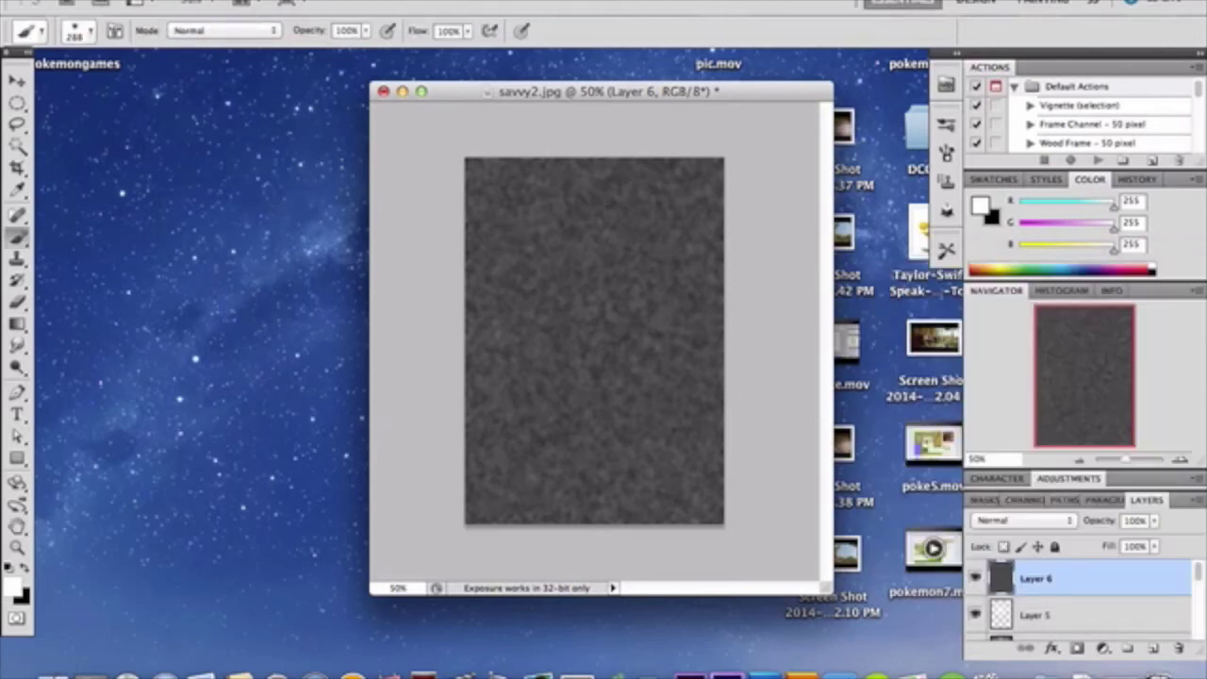
left_click(1023, 519)
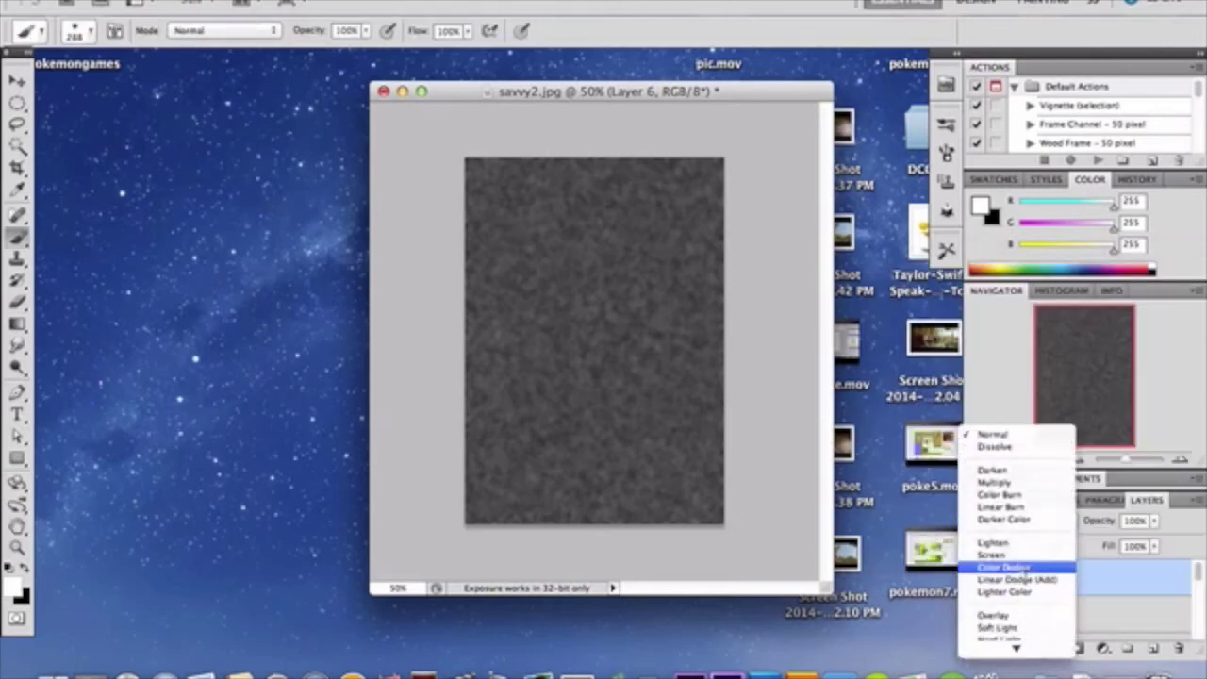
Set Layer 6 to Screen blend mode and lower its opacity to roughly 15%
left_click(1023, 555)
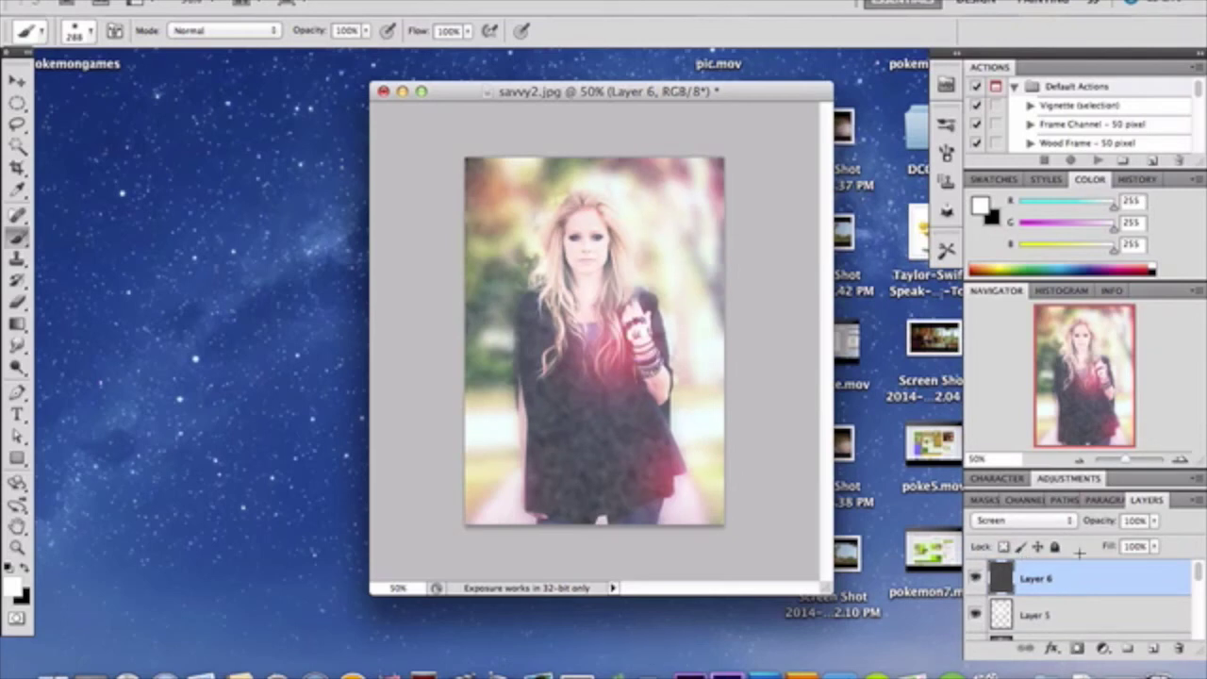
left_click(1154, 521)
left_click_drag(1160, 539, 1082, 541)
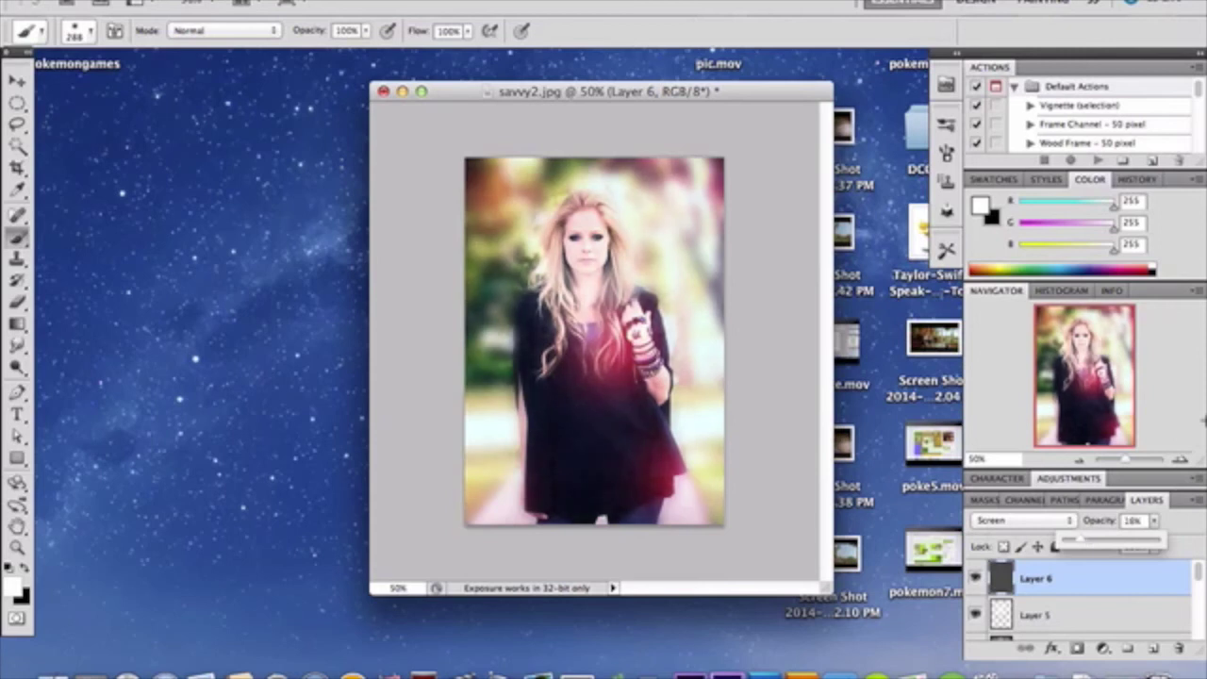